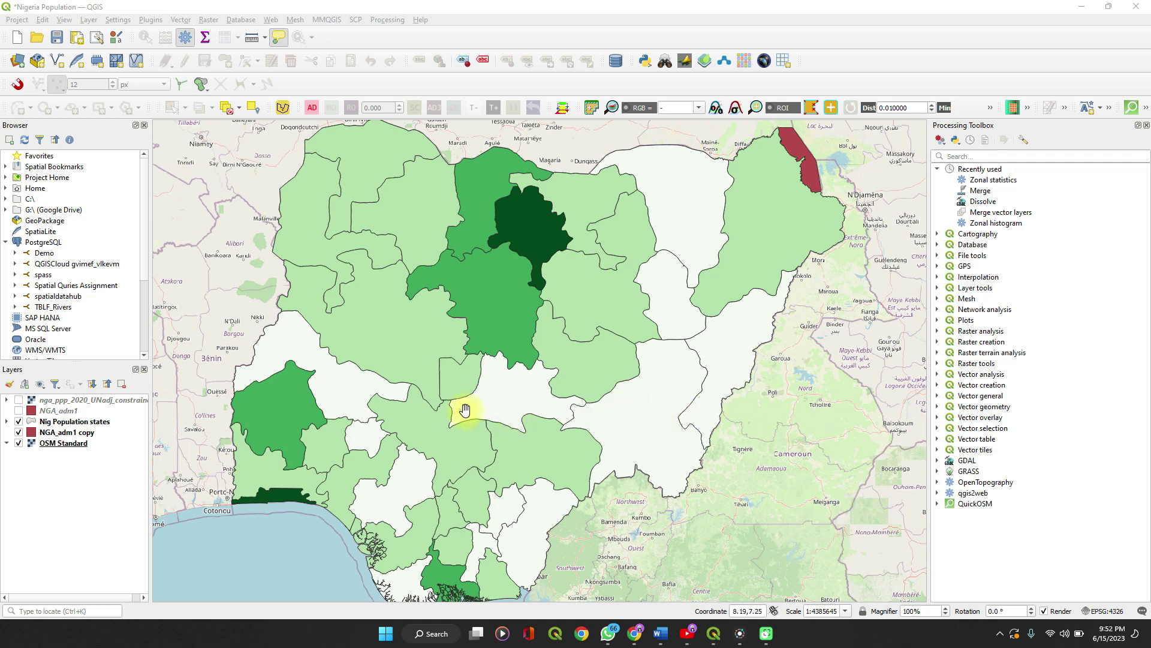
Hide the Nig Population states layer and show the nga_ppp_2020_UNadj_constrained raster over the state boundaries.
{"action": "scroll", "coordinate": [465, 409], "scroll_direction": "down", "scroll_amount": 1}
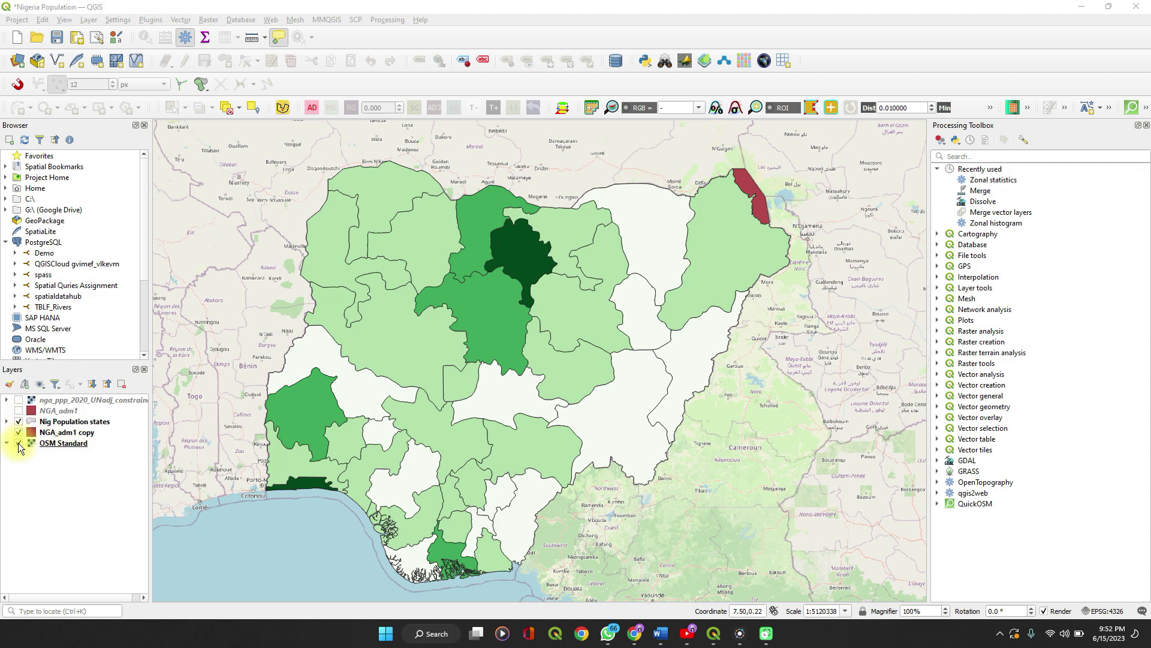
{"action": "left_click", "coordinate": [19, 421]}
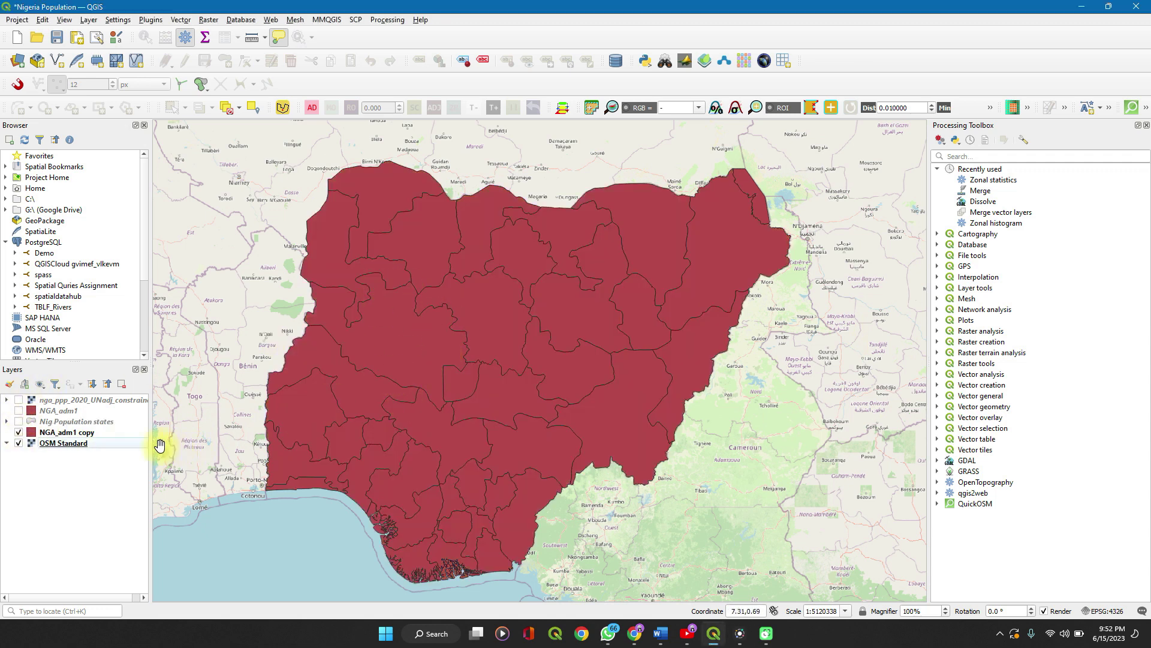
{"action": "left_click", "coordinate": [19, 400]}
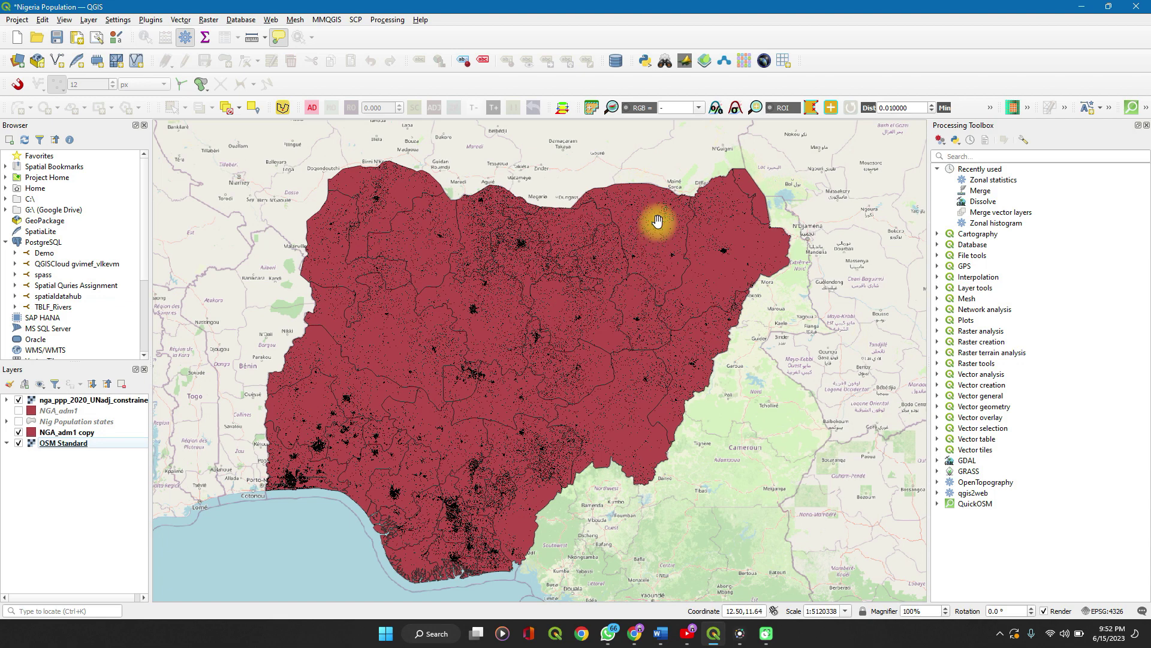
{"action": "scroll", "coordinate": [654, 225], "scroll_direction": "up", "scroll_amount": 3}
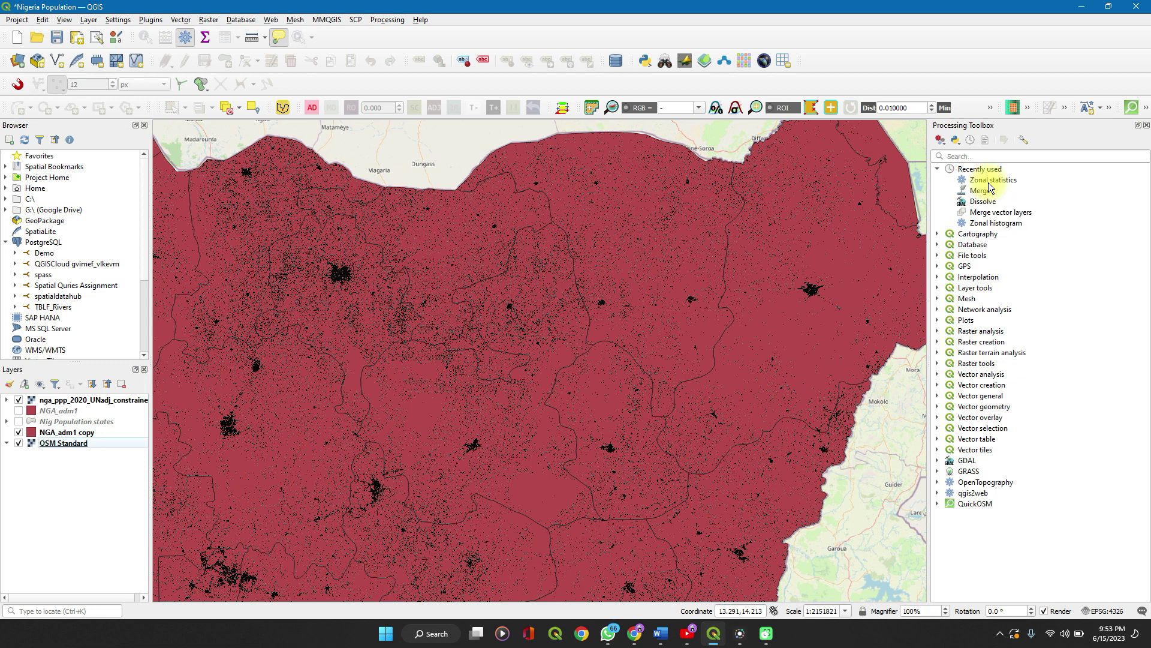
Set up Zonal statistics with NGA_adm1 copy as the input layer and nga_ppp_2020_UNadj_constrained as the raster layer.
{"action": "left_click", "coordinate": [986, 181]}
{"action": "double_click", "coordinate": [979, 179]}
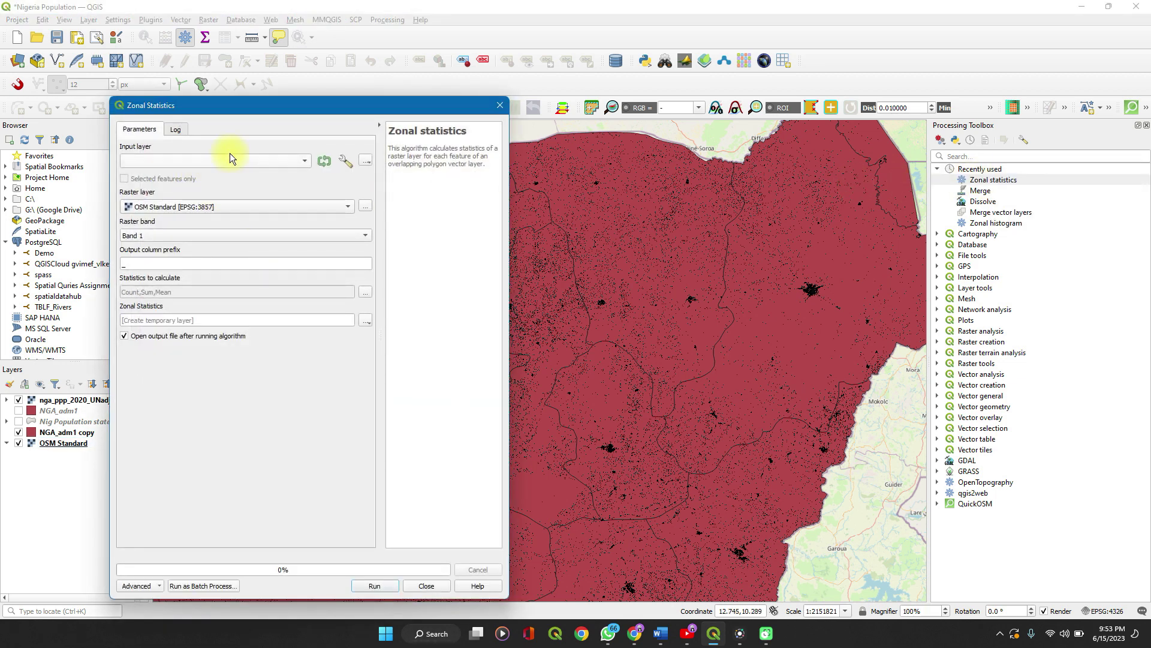
{"action": "left_click", "coordinate": [243, 157]}
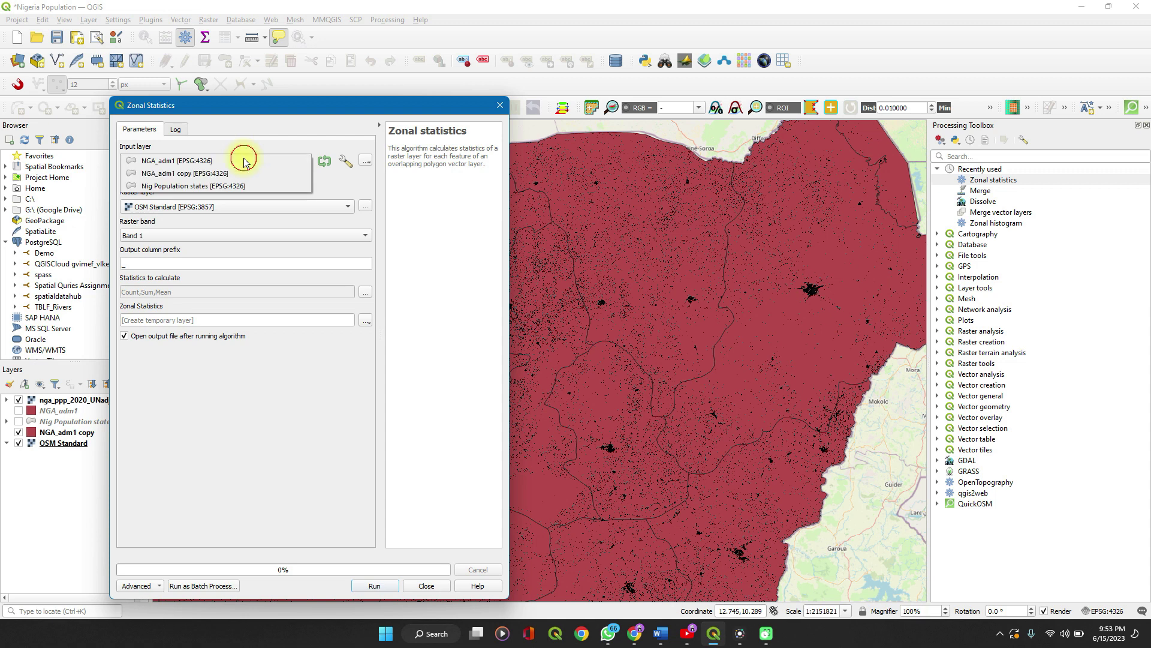
{"action": "left_click", "coordinate": [191, 174]}
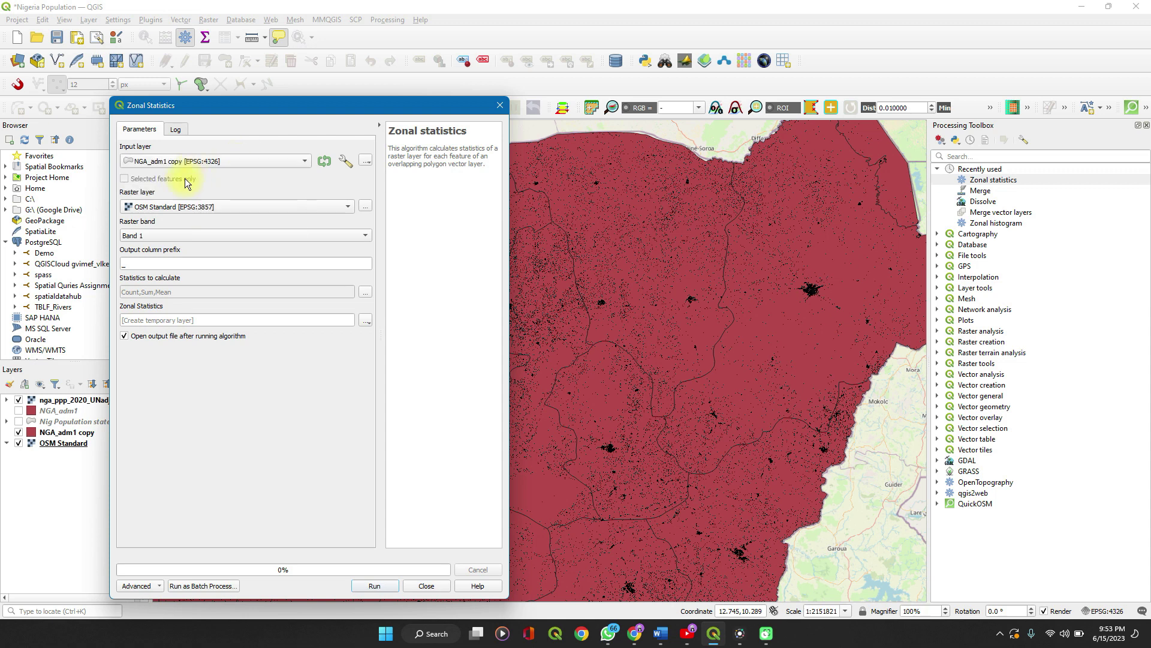
{"action": "left_click", "coordinate": [244, 210]}
{"action": "left_click", "coordinate": [221, 193]}
Set the output column prefix of the zonal statistics to population_.
{"action": "left_click", "coordinate": [141, 262]}
{"action": "key", "text": "BackSpace"}
{"action": "type", "text": "pop_"}
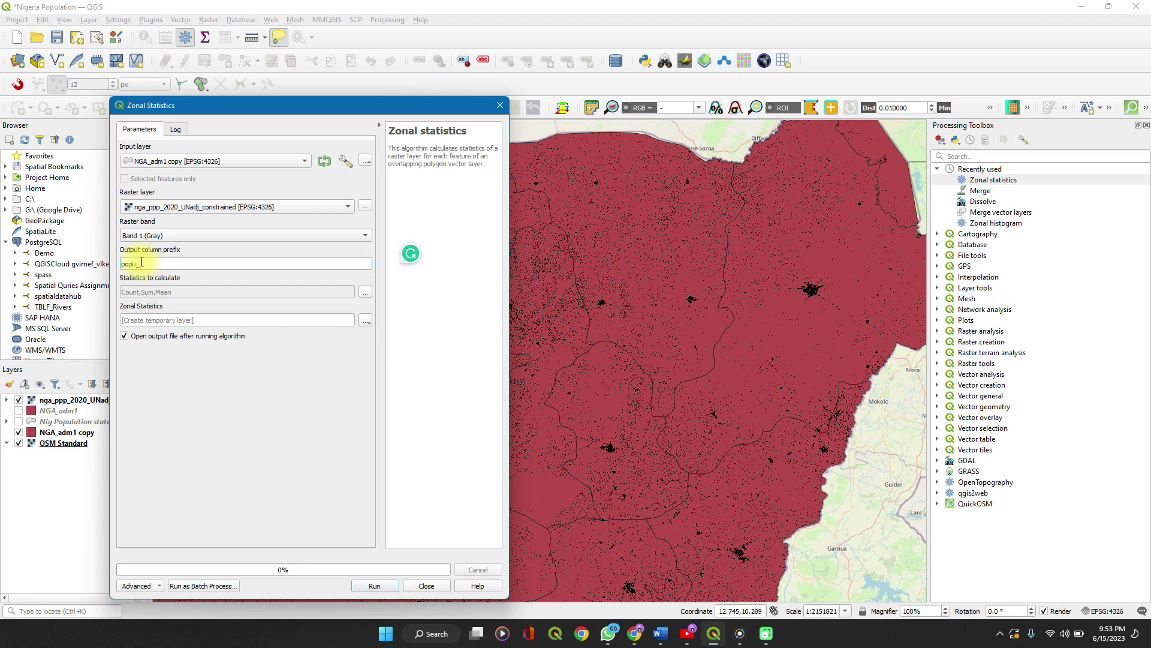
{"action": "type", "text": "ulation su"}
{"action": "key", "text": "BackSpace"}
{"action": "key", "text": "BackSpace"}
Restrict the statistics to calculate to Sum by excluding Count and Mean.
{"action": "left_click", "coordinate": [365, 292]}
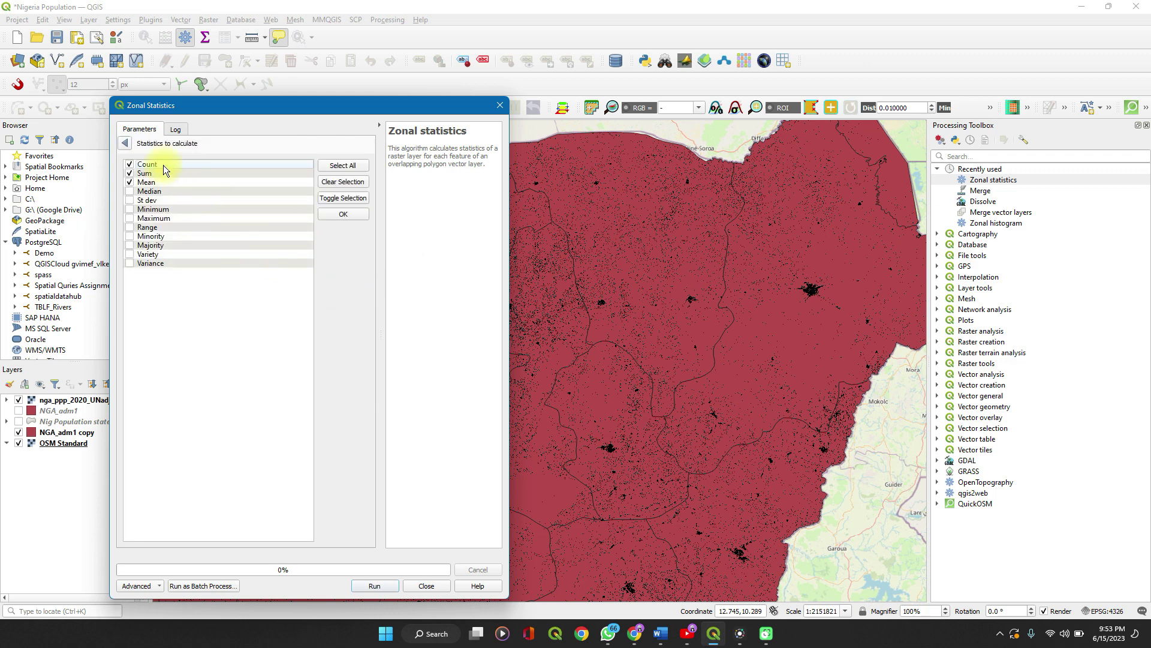
{"action": "left_click", "coordinate": [130, 165]}
{"action": "left_click", "coordinate": [129, 182]}
{"action": "left_click", "coordinate": [126, 144]}
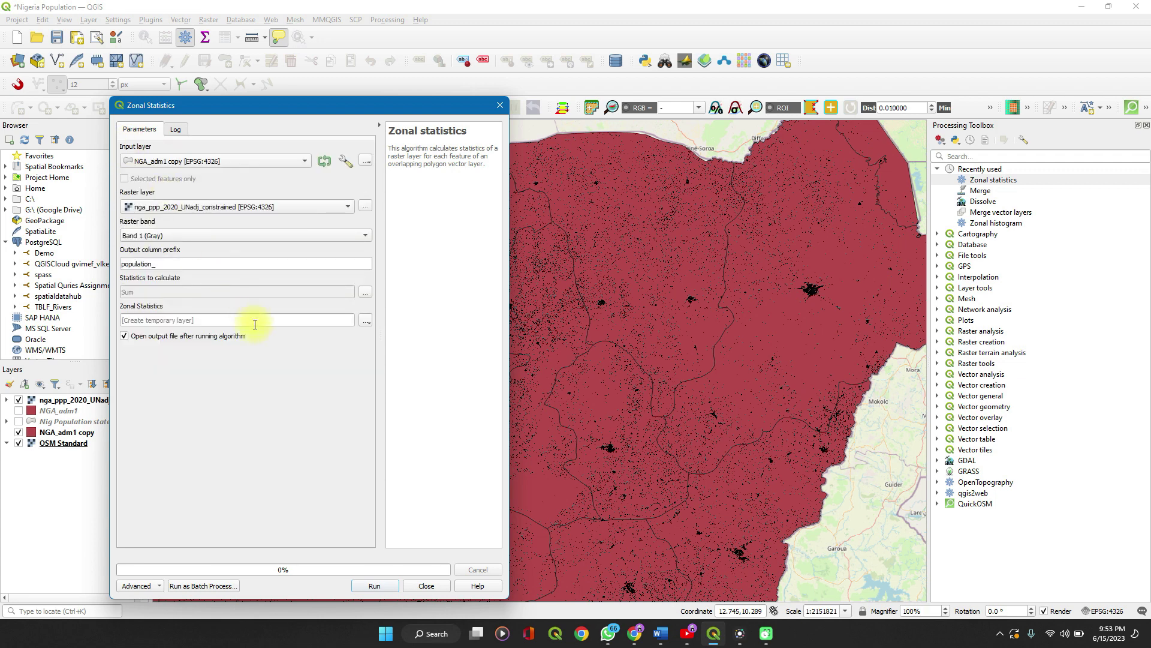
{"action": "left_click", "coordinate": [368, 323]}
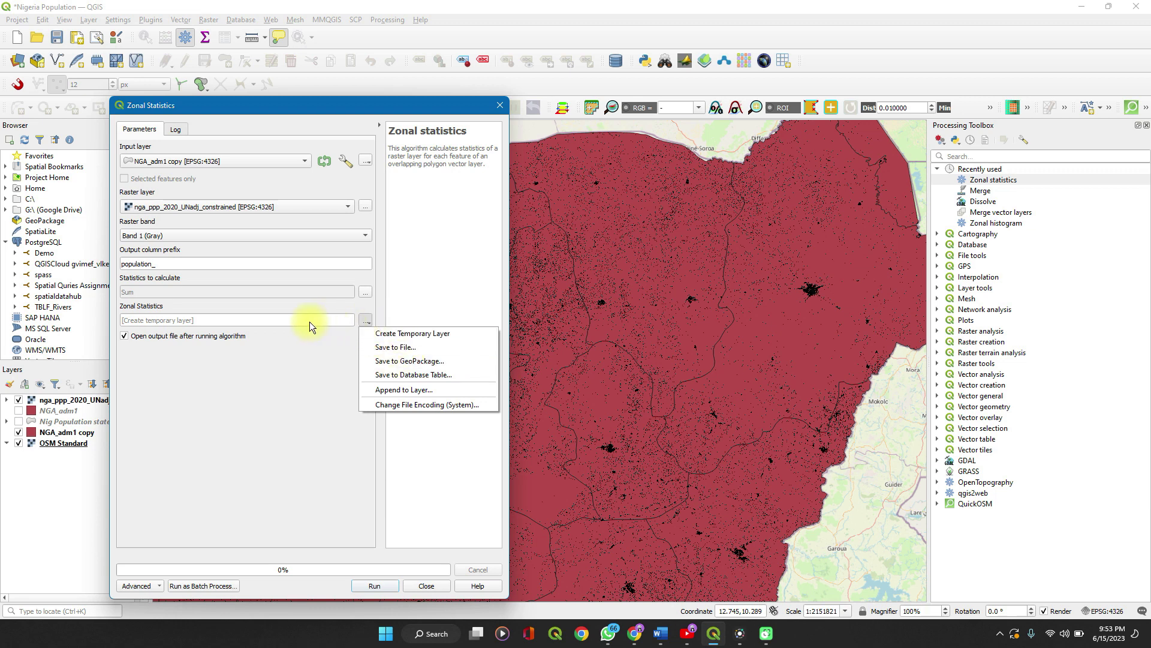
{"action": "left_click", "coordinate": [398, 348]}
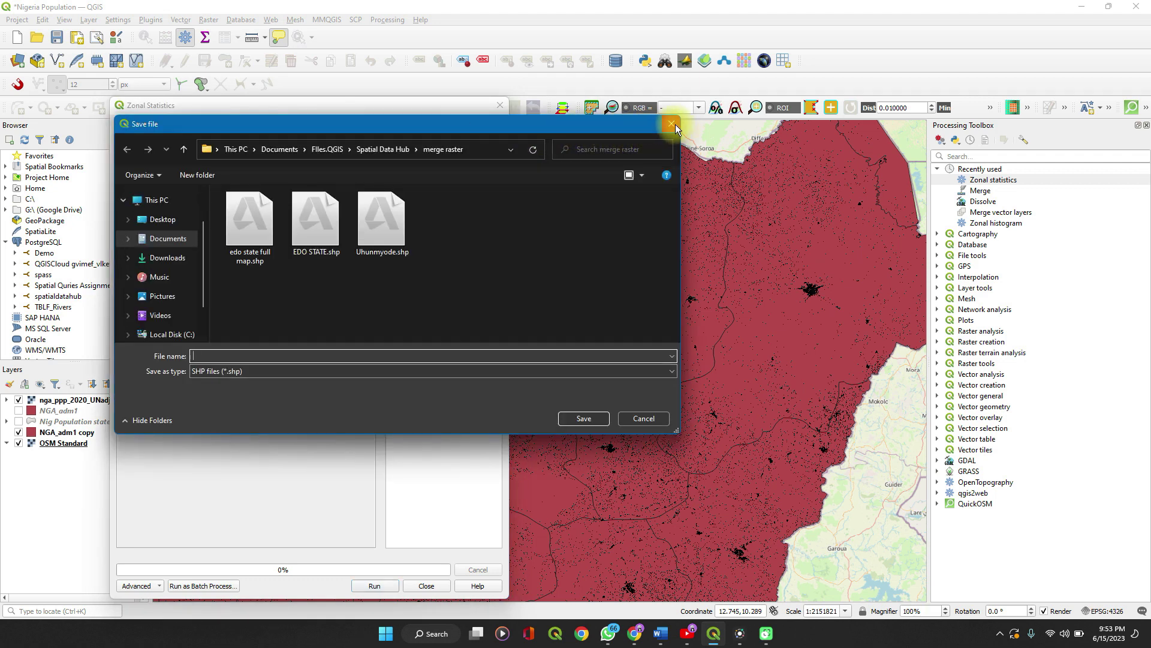
{"action": "left_click", "coordinate": [674, 126]}
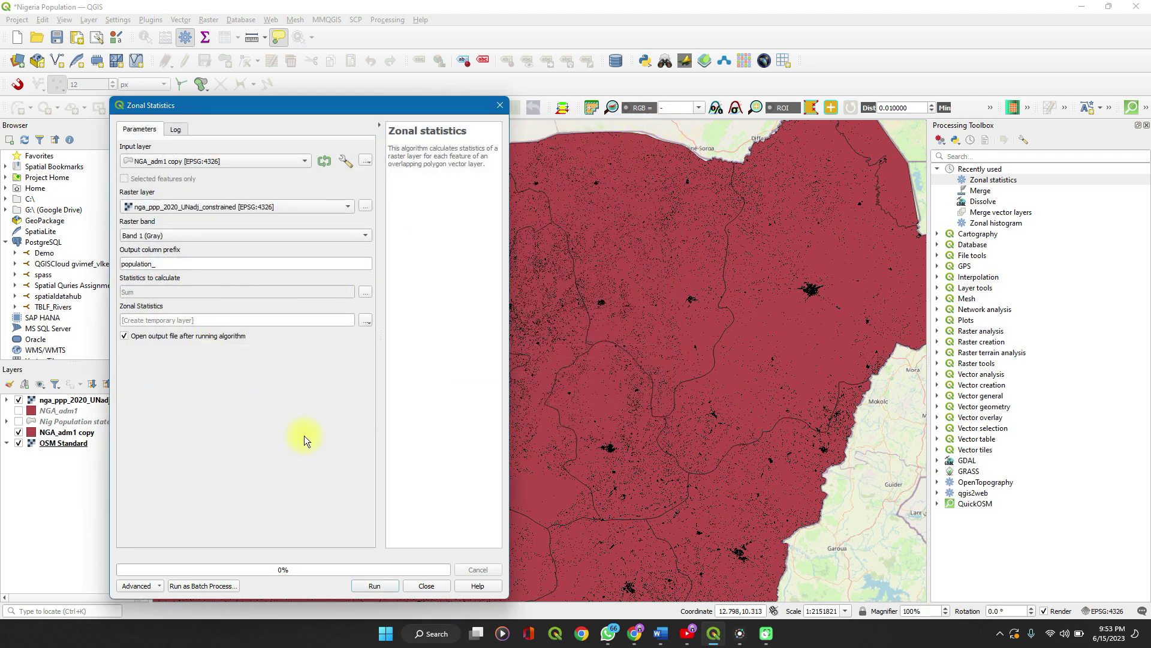
Run the zonal statistics with the output as a temporary layer.
{"action": "left_click", "coordinate": [374, 586]}
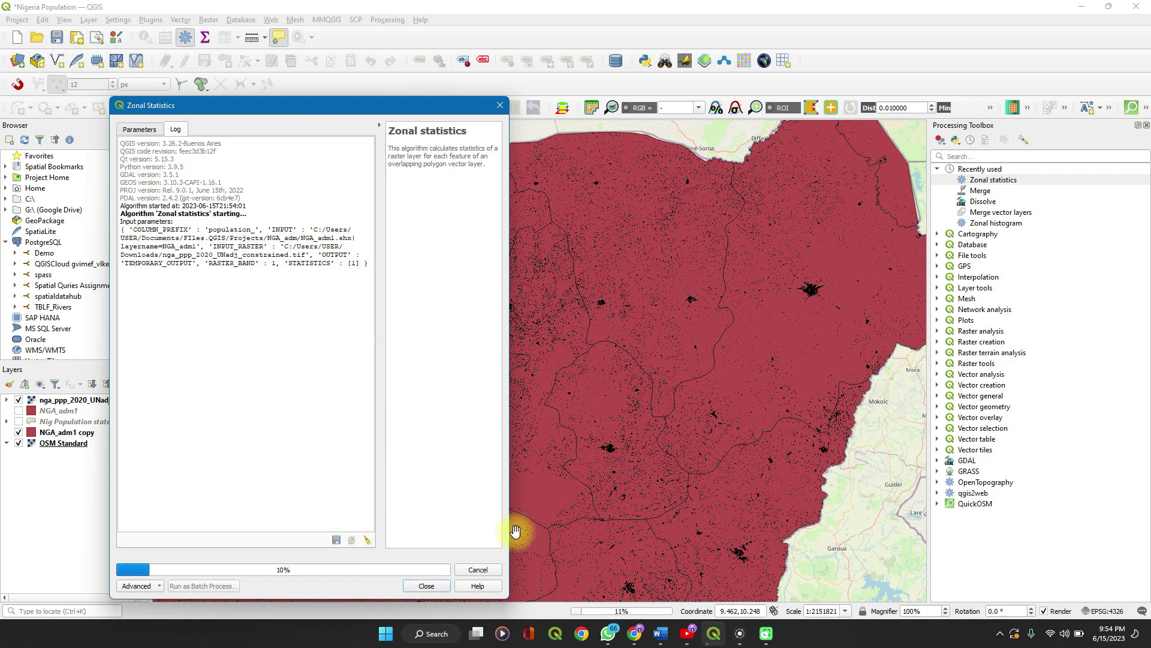
Switch to YouTube, look through the Spatial Data Hub channel's uploaded videos, and return to QGIS.
{"action": "left_click", "coordinate": [693, 639]}
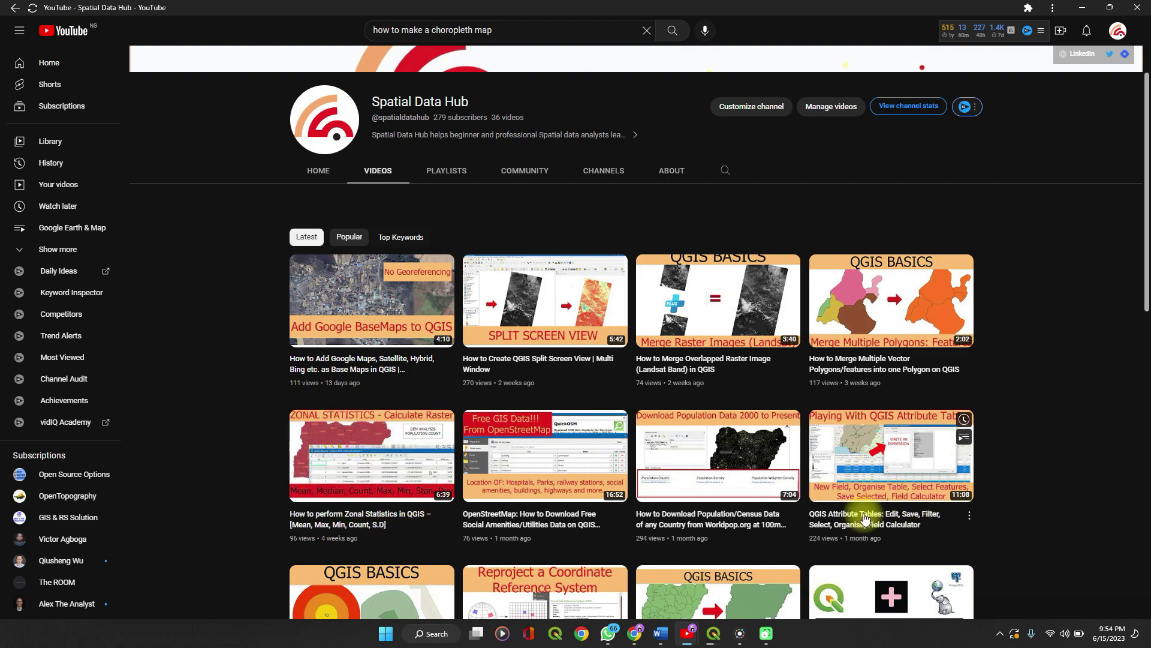
{"action": "scroll", "coordinate": [900, 514], "scroll_direction": "down", "scroll_amount": 12}
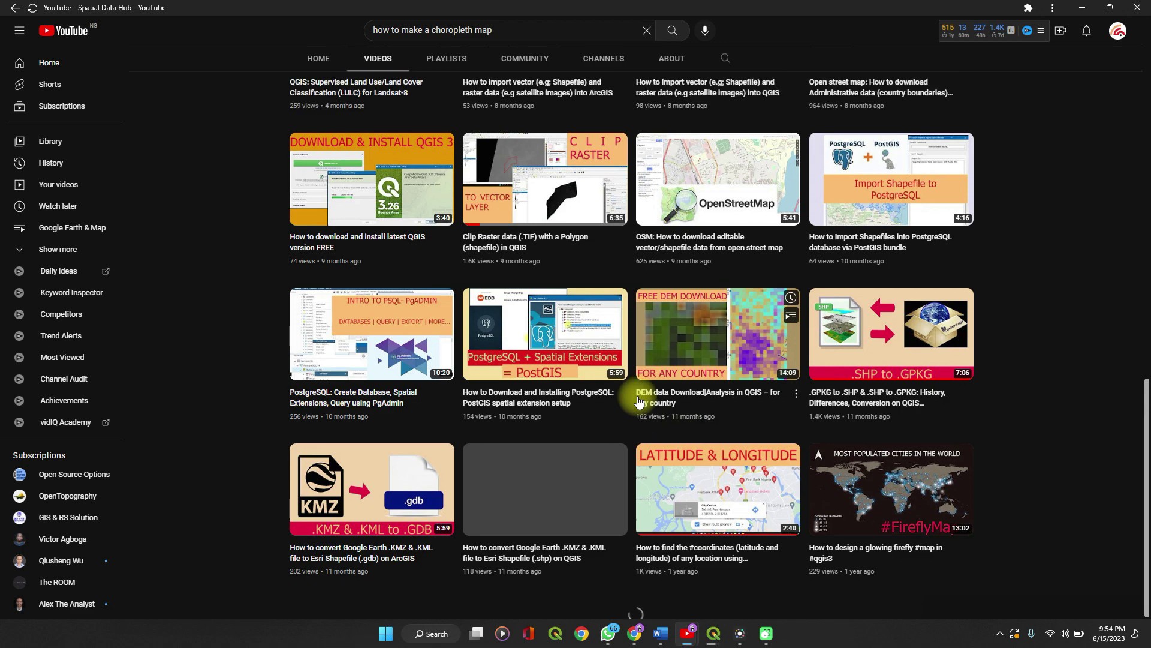
{"action": "scroll", "coordinate": [639, 402], "scroll_direction": "down", "scroll_amount": 5}
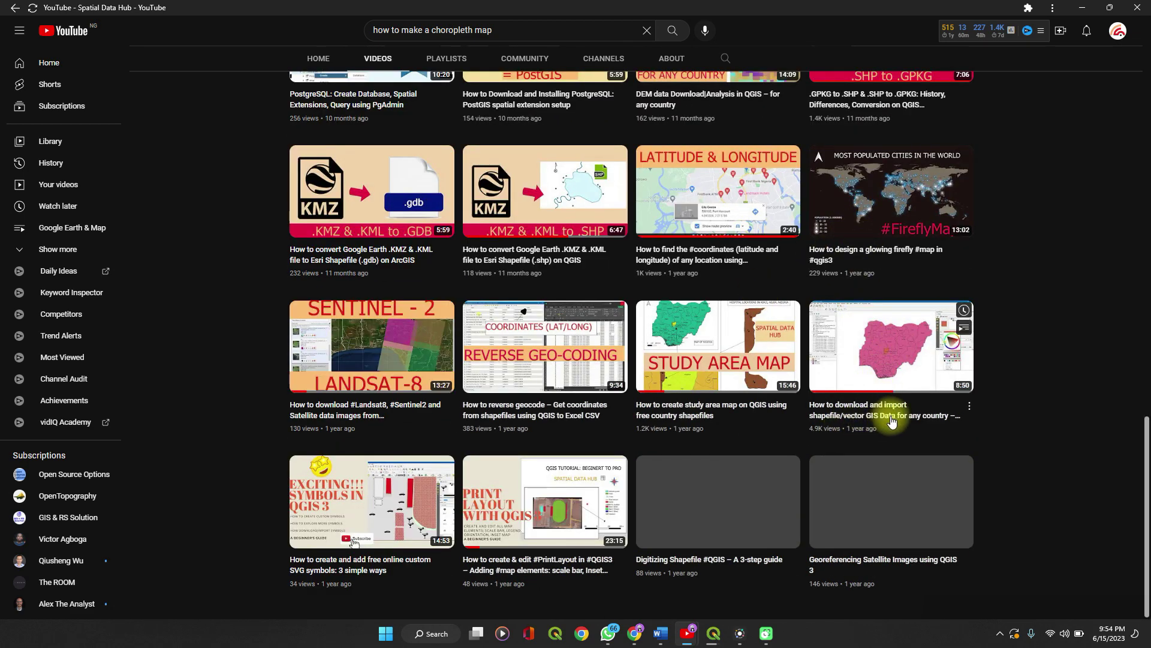
{"action": "left_click", "coordinate": [1082, 7]}
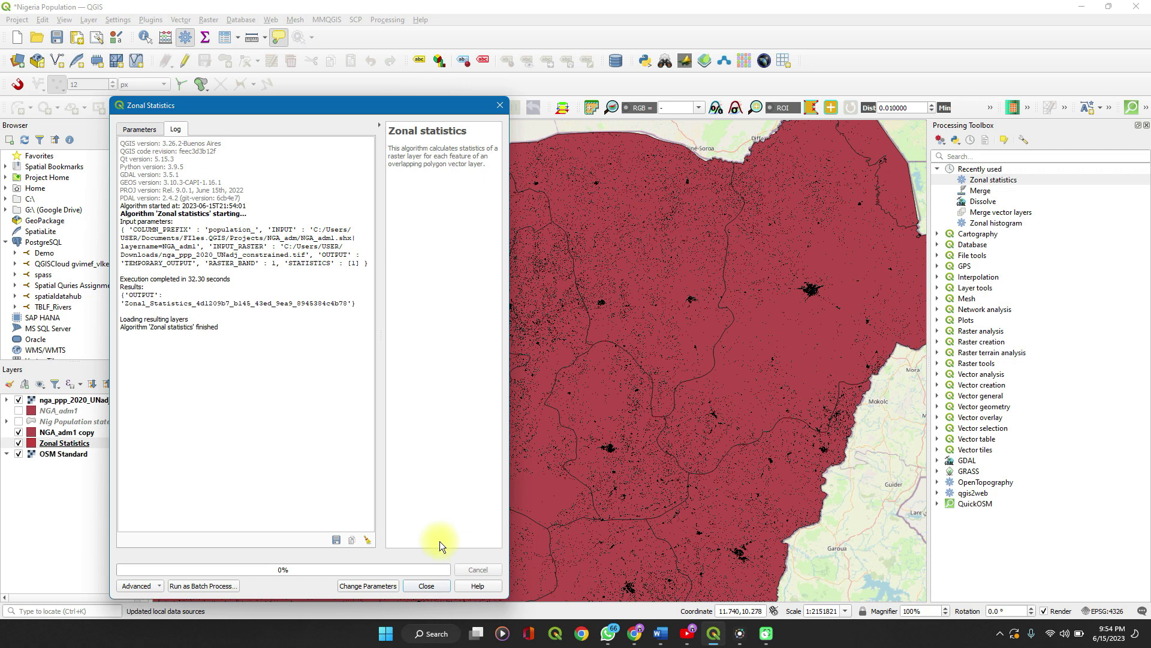
Close the Zonal Statistics dialog and hide the NGA_adm1 copy and population raster layers, leaving the Zonal Statistics layer on the basemap.
{"action": "left_click", "coordinate": [435, 585]}
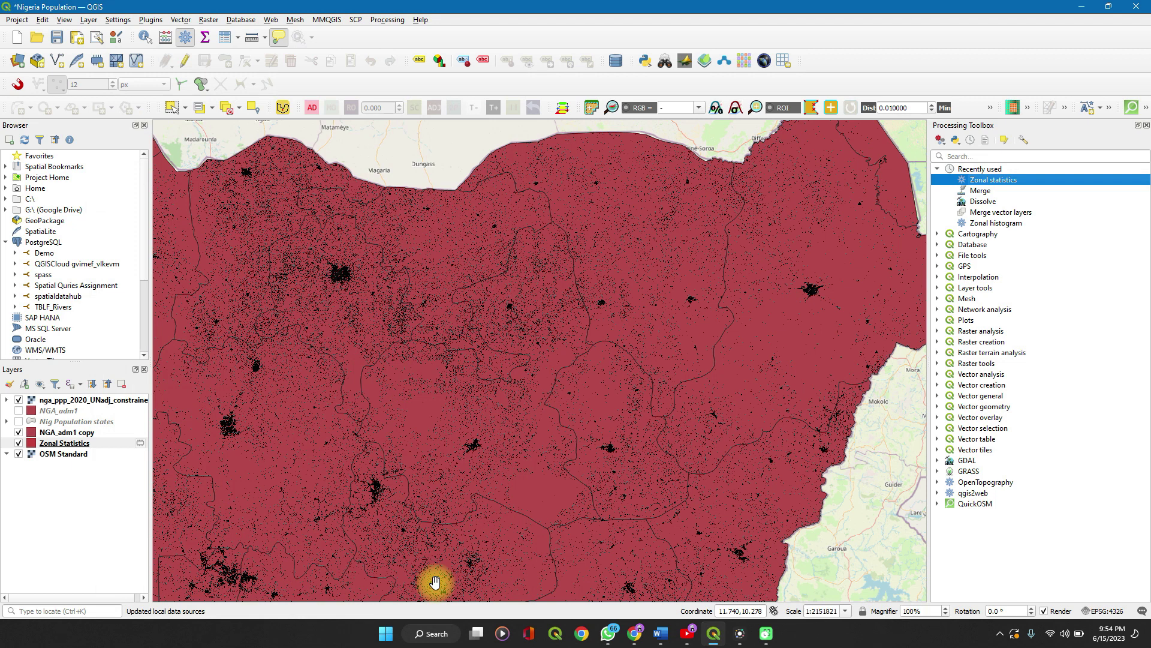
{"action": "left_click", "coordinate": [20, 441]}
{"action": "left_click", "coordinate": [19, 432]}
{"action": "left_click", "coordinate": [19, 400]}
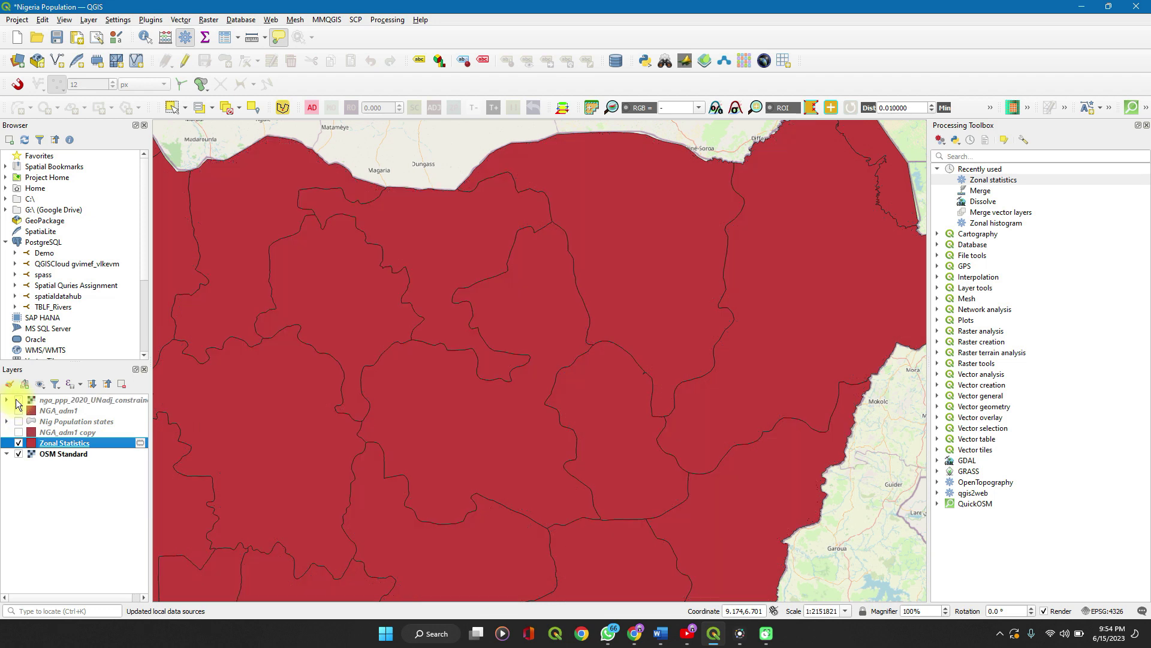
{"action": "scroll", "coordinate": [308, 432], "scroll_direction": "down", "scroll_amount": 1}
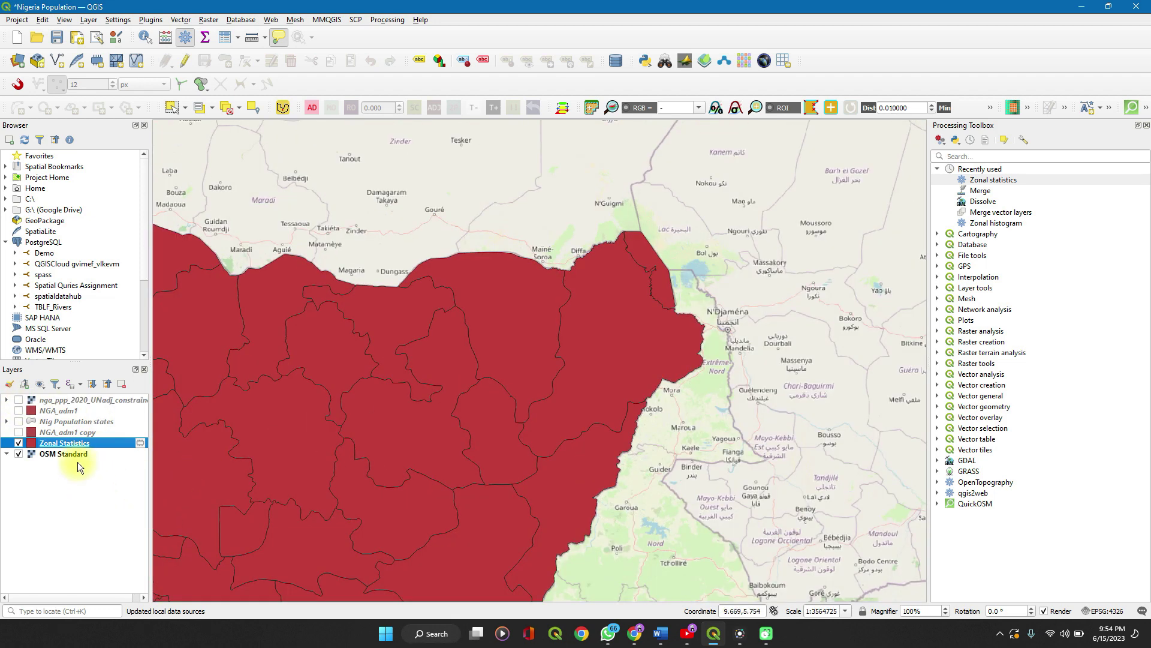
Examine the full population_sum values per state in the Zonal Statistics attribute table, widening that column, and close the table.
{"action": "right_click", "coordinate": [80, 443]}
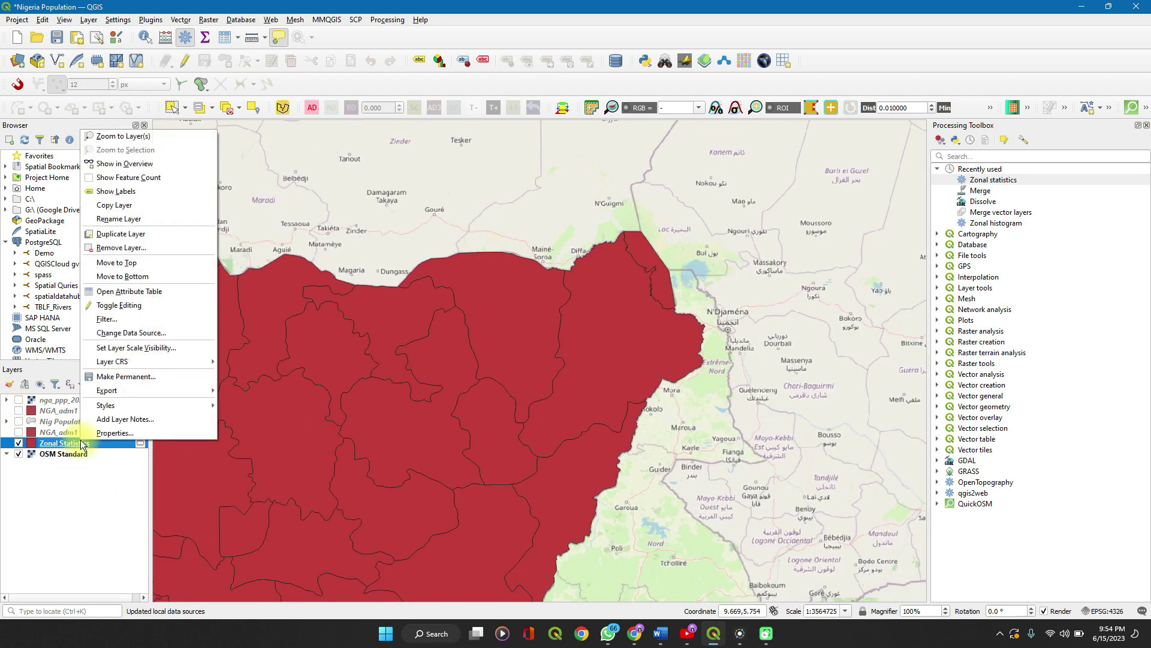
{"action": "left_click", "coordinate": [118, 291]}
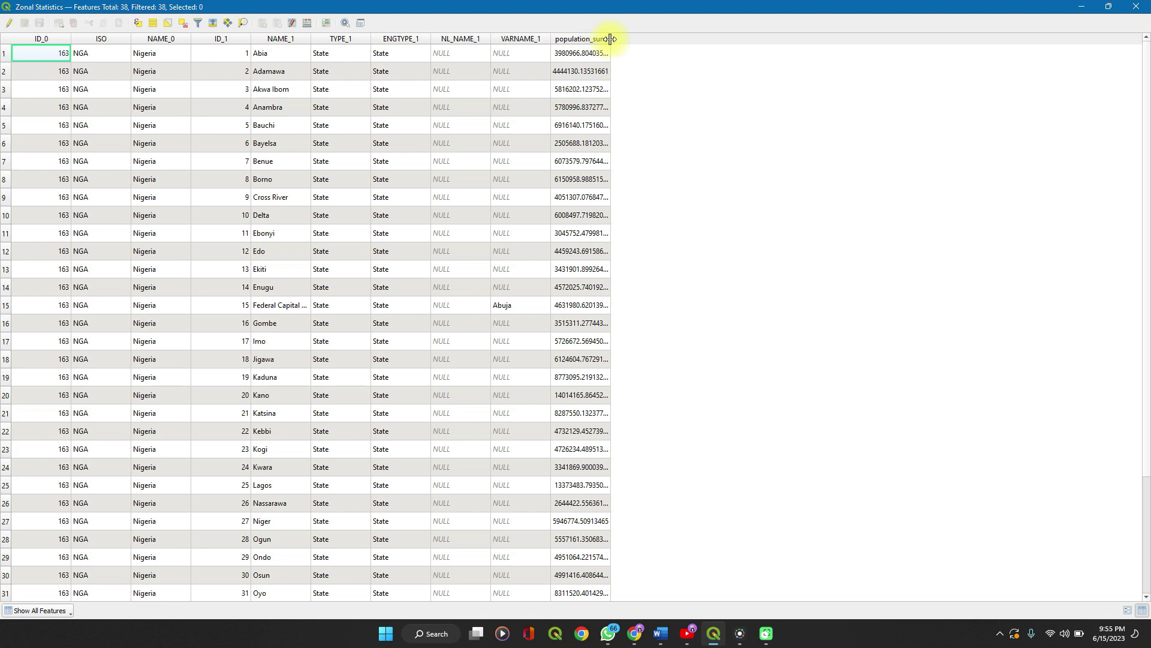
{"action": "left_click_drag", "start_coordinate": [610, 39], "coordinate": [672, 54]}
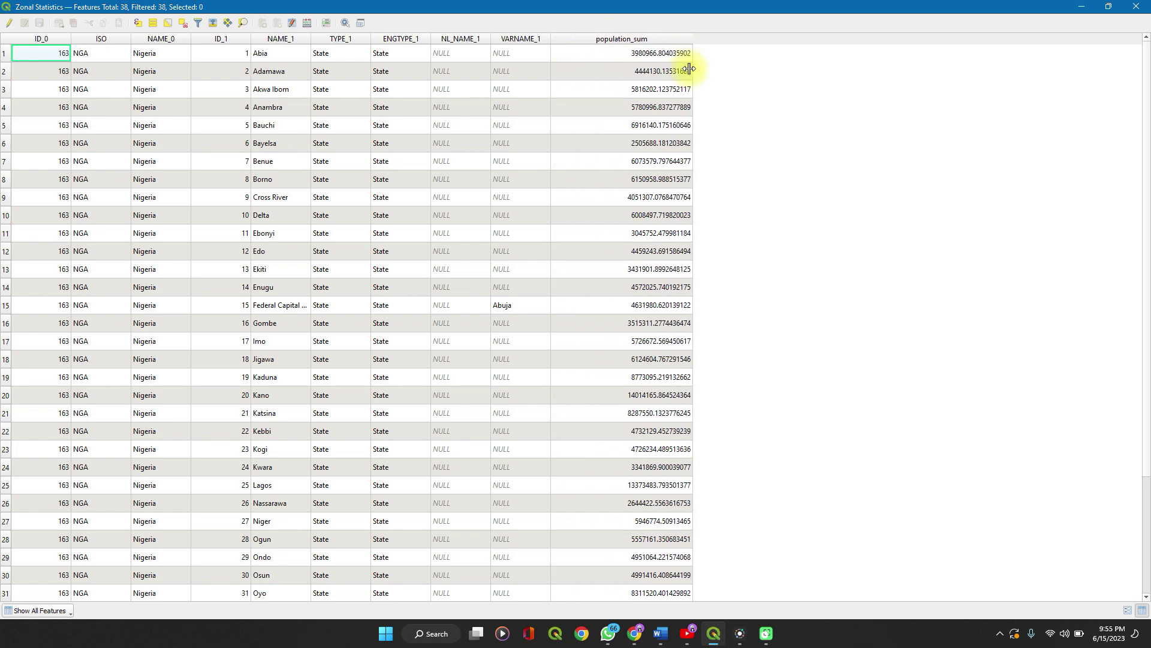
{"action": "left_click_drag", "start_coordinate": [659, 98], "coordinate": [656, 108]}
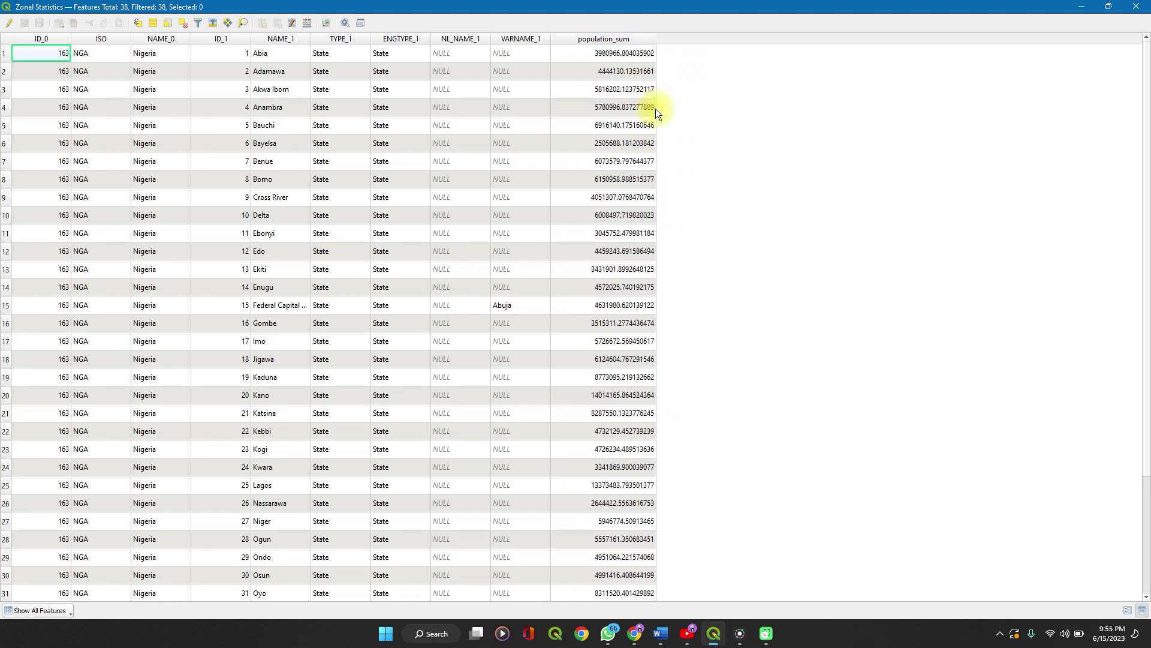
{"action": "left_click", "coordinate": [1137, 9]}
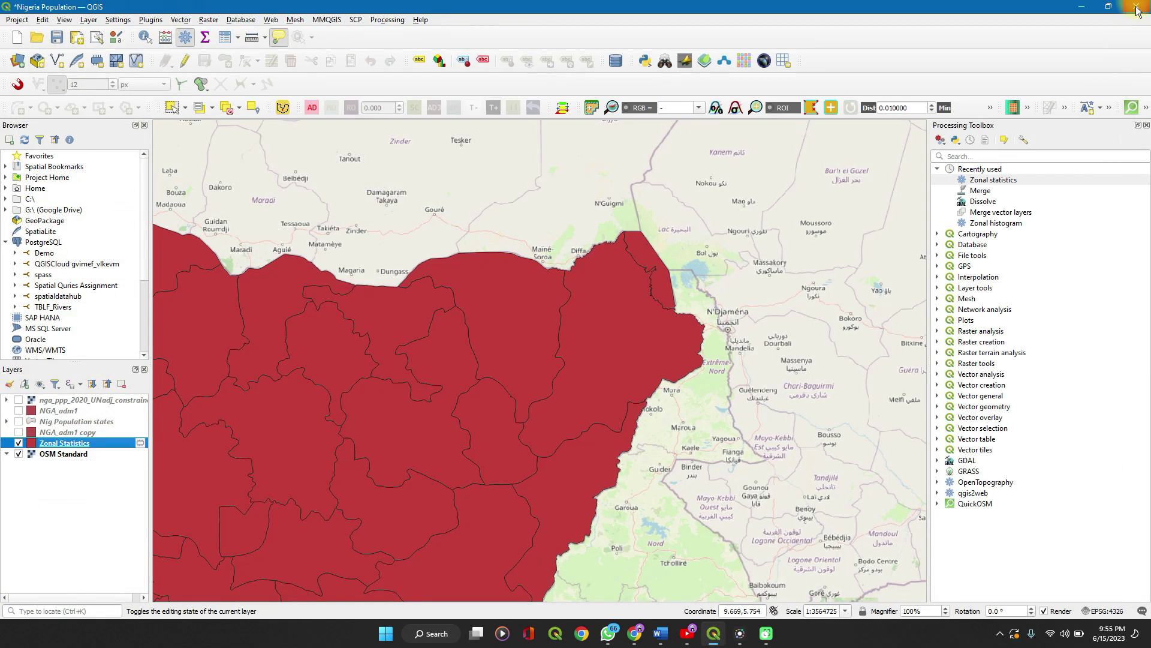
Bring more of Nigeria into view and close the Processing Toolbox to enlarge the map area.
{"action": "left_click_drag", "start_coordinate": [577, 354], "coordinate": [803, 235]}
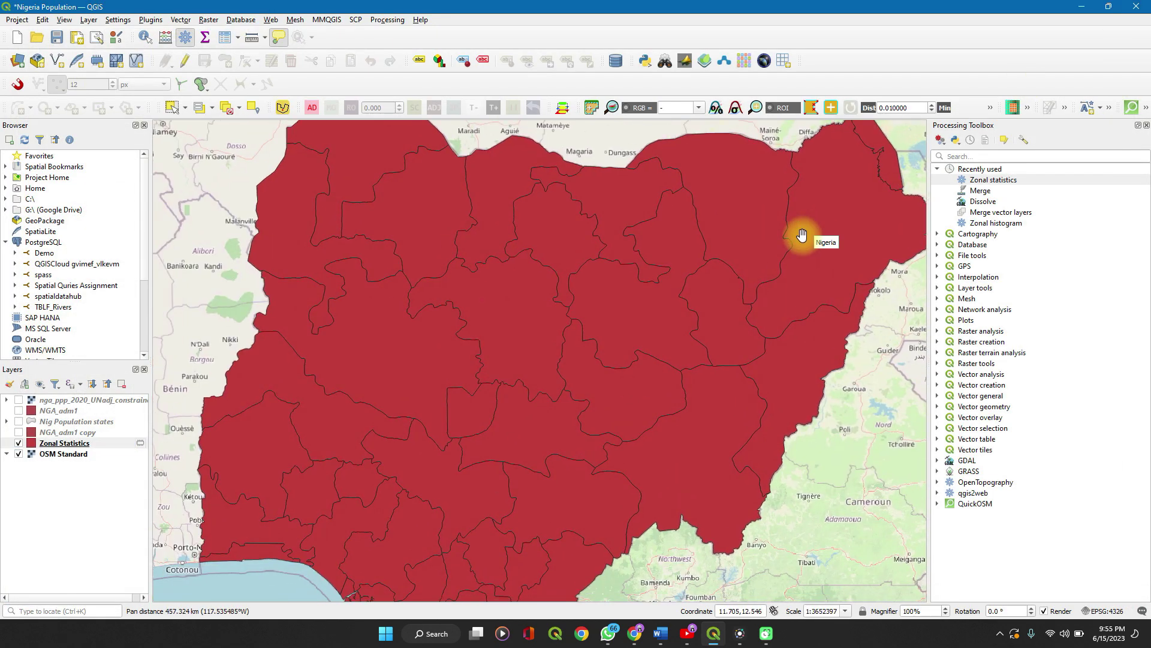
{"action": "scroll", "coordinate": [804, 236], "scroll_direction": "down", "scroll_amount": 1}
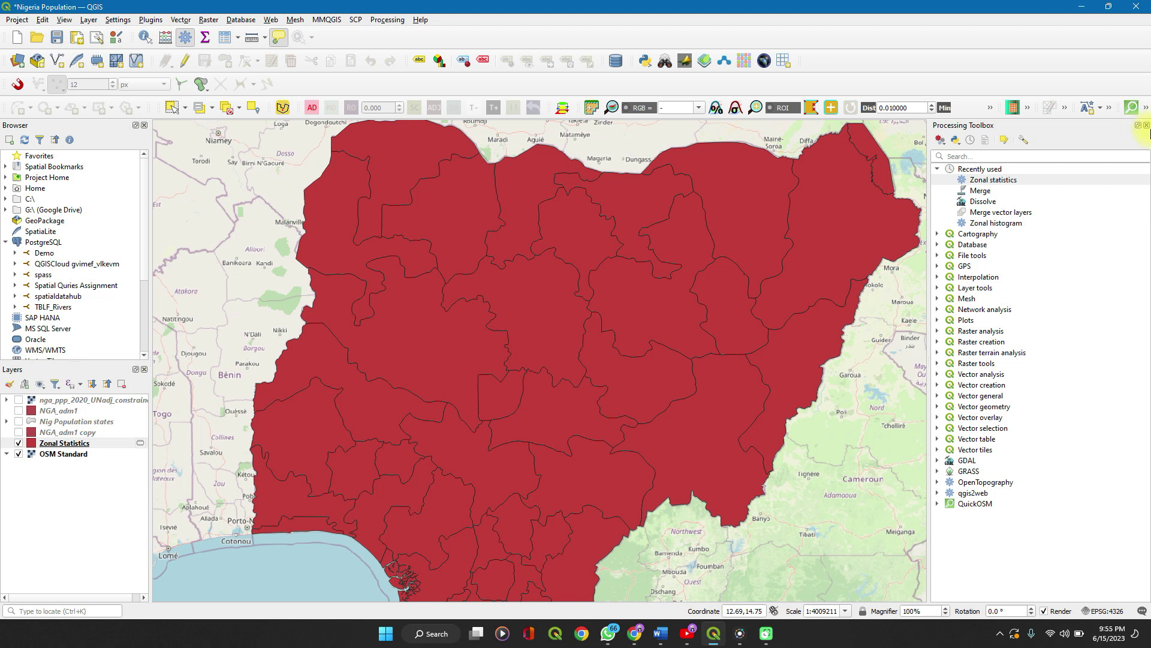
{"action": "left_click", "coordinate": [1147, 126]}
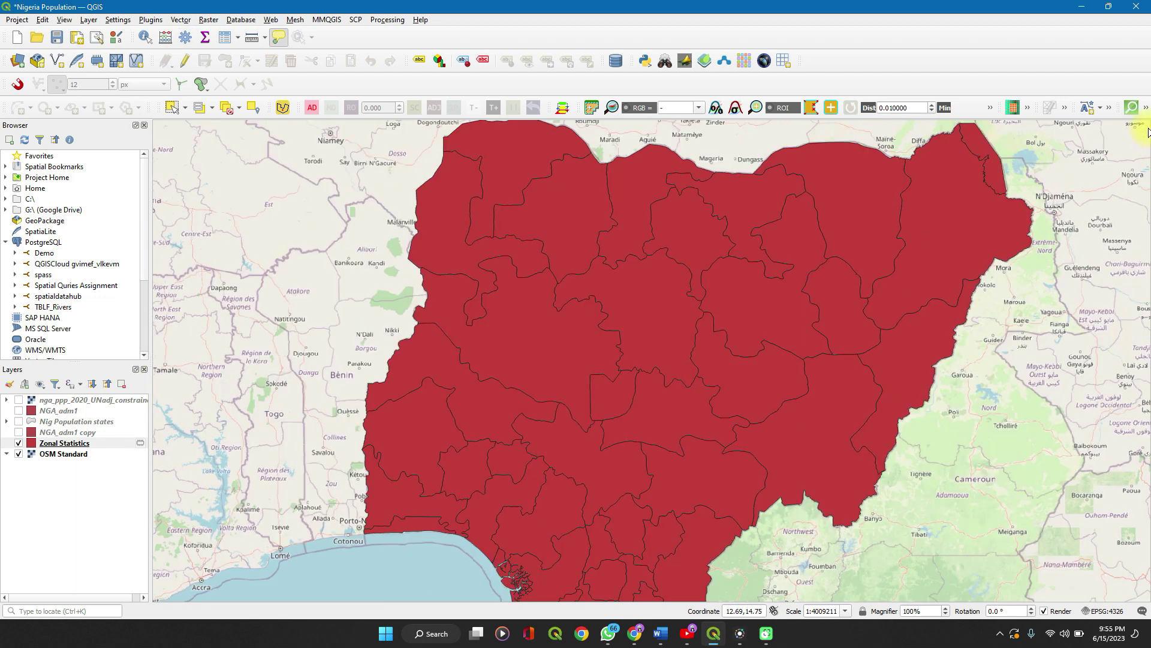
Open the layer styling for the Zonal Statistics layer and change its symbology from a single symbol to Graduated.
{"action": "left_click", "coordinate": [60, 443]}
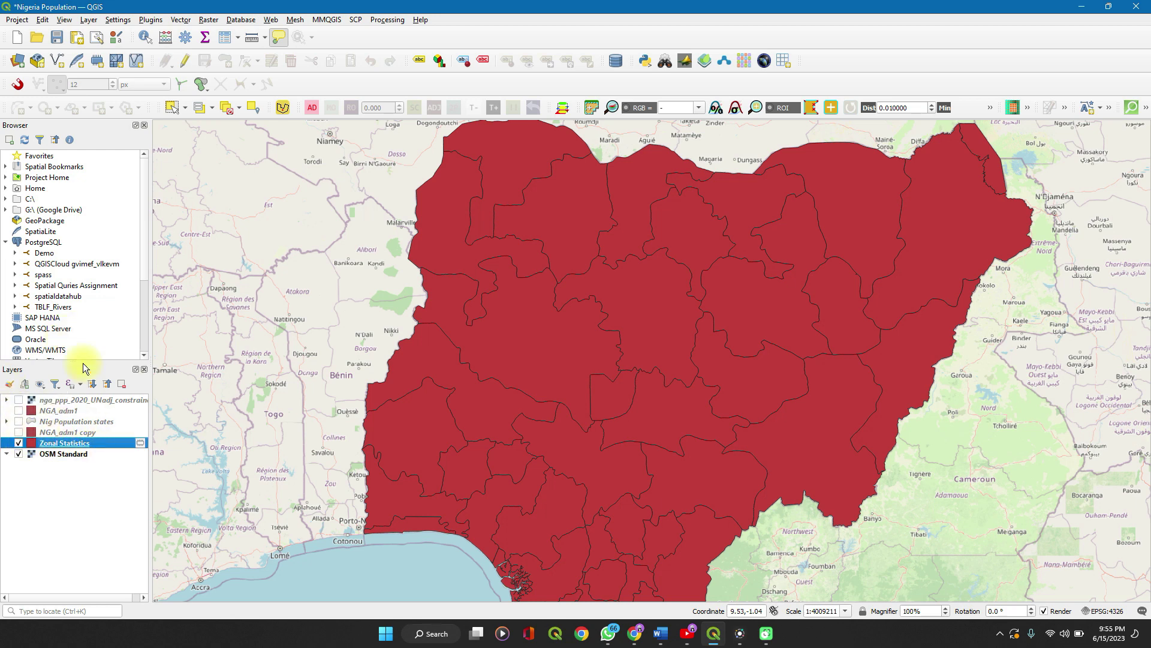
{"action": "right_click", "coordinate": [499, 38]}
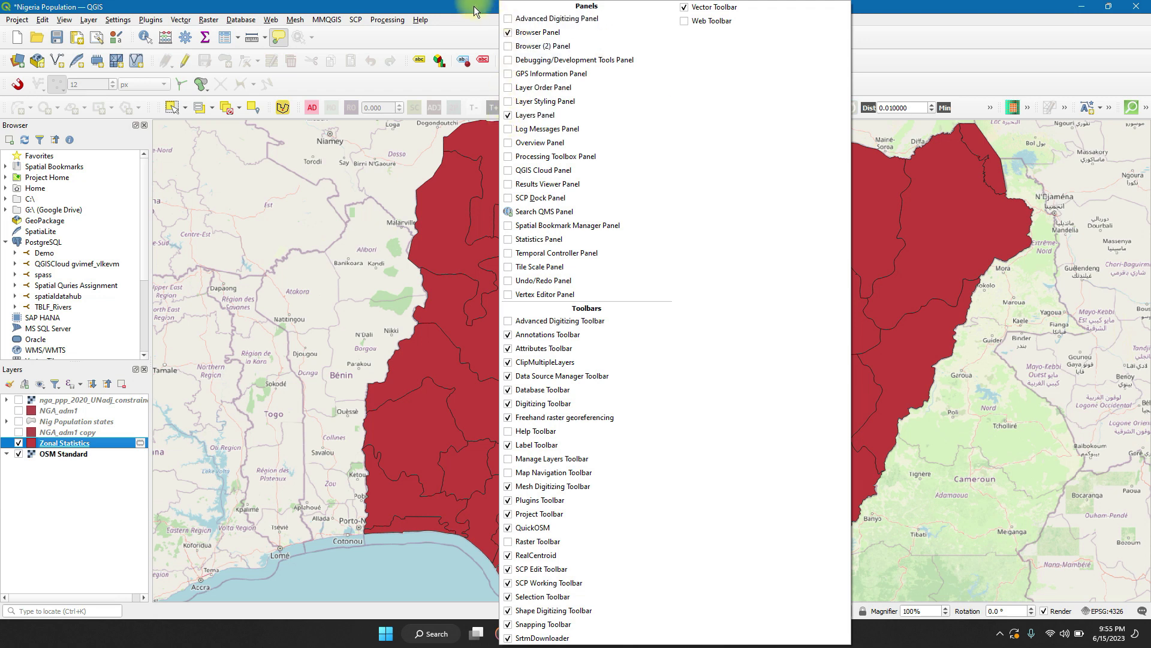
{"action": "left_click", "coordinate": [476, 35]}
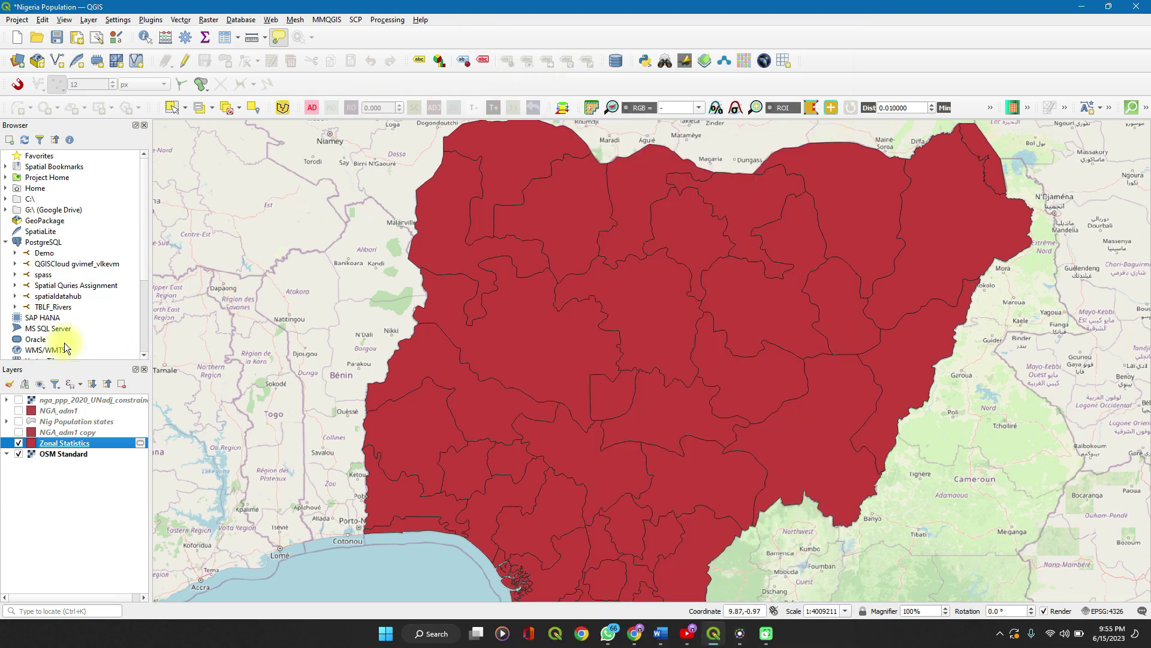
{"action": "left_click", "coordinate": [10, 385]}
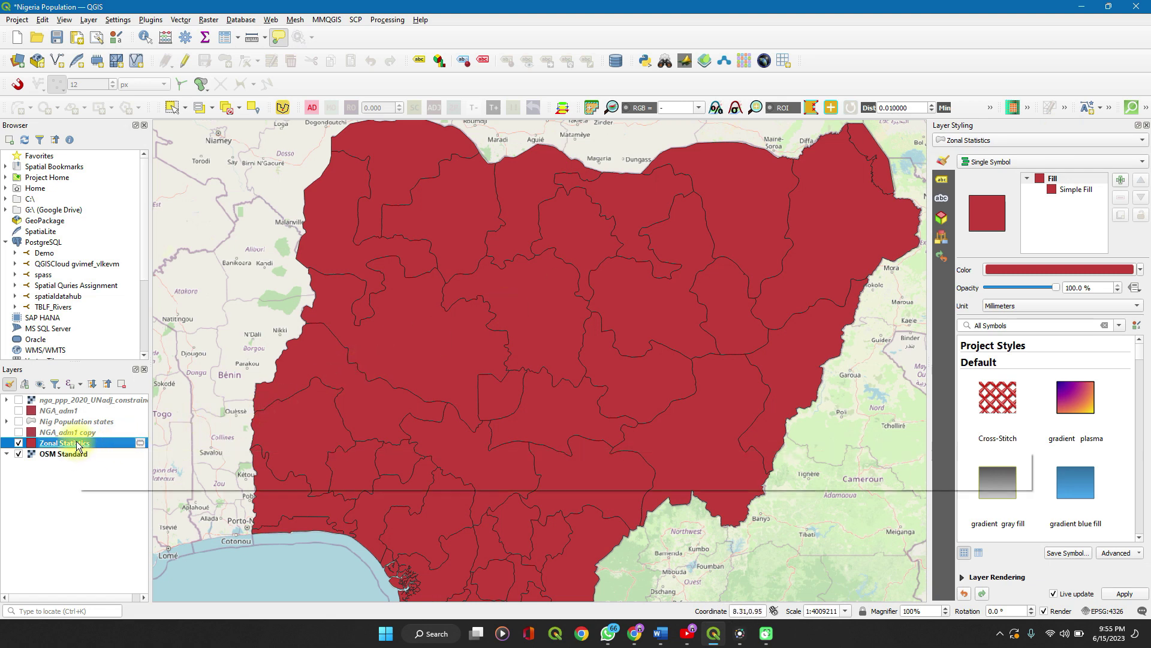
{"action": "left_click", "coordinate": [1078, 161]}
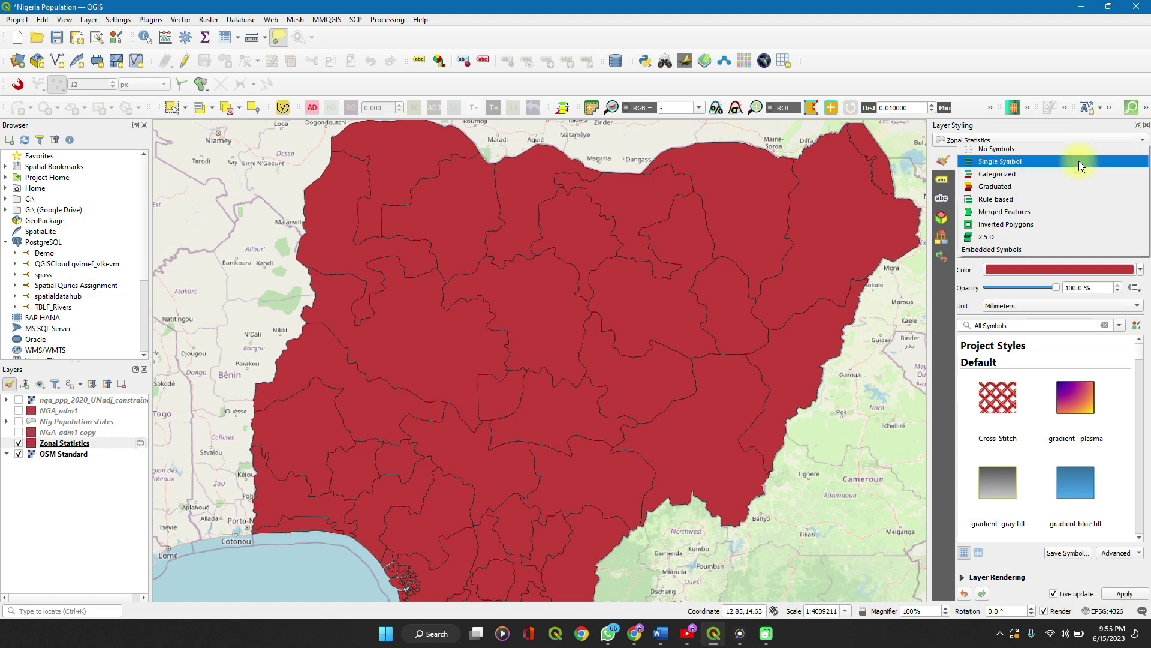
{"action": "left_click", "coordinate": [1007, 186]}
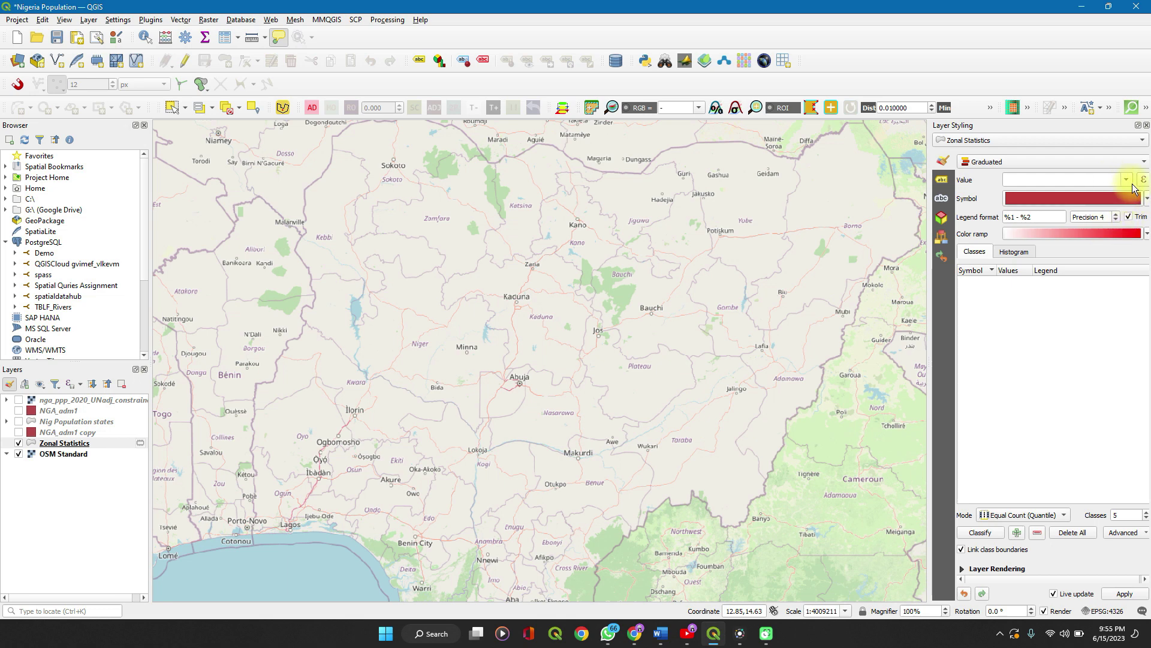
Classify the Zonal Statistics layer by population_sum into 4 classes, keeping the Equal Count (Quantile) mode.
{"action": "left_click", "coordinate": [1127, 182]}
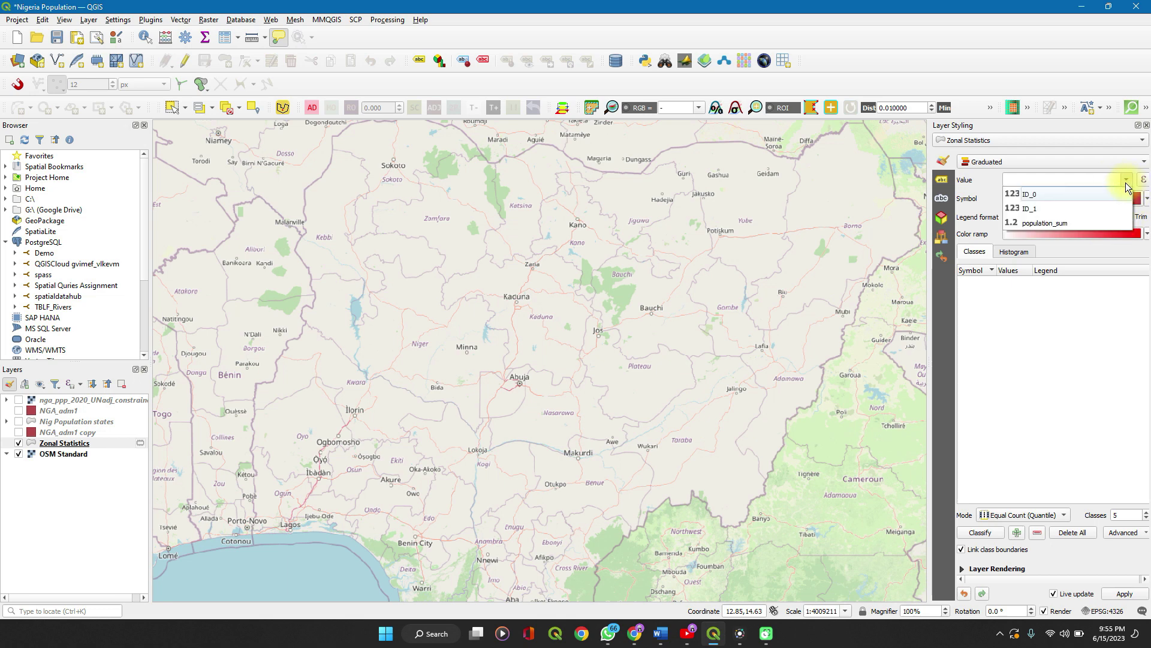
{"action": "left_click", "coordinate": [1042, 224]}
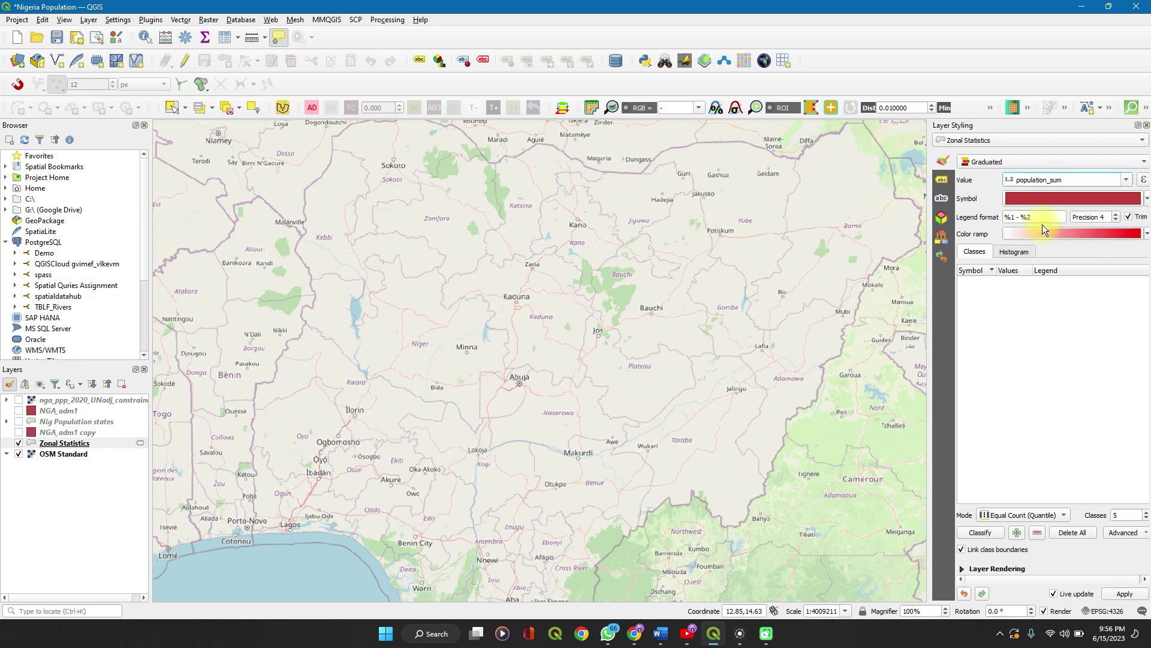
{"action": "left_click", "coordinate": [1146, 198]}
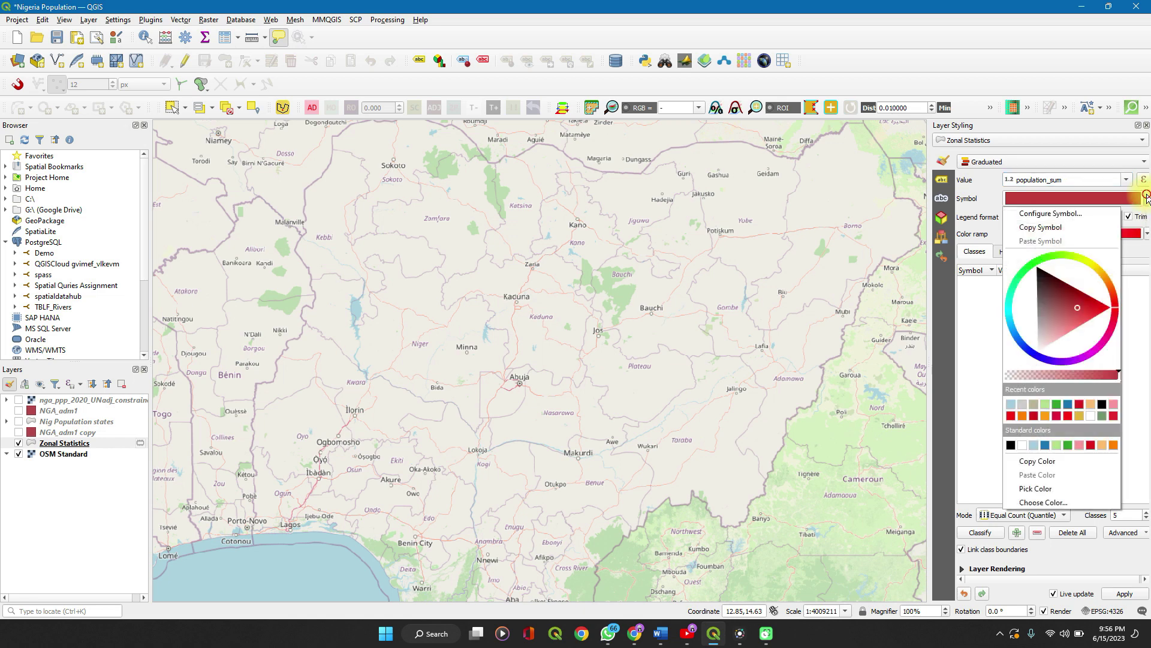
{"action": "left_click", "coordinate": [1146, 198]}
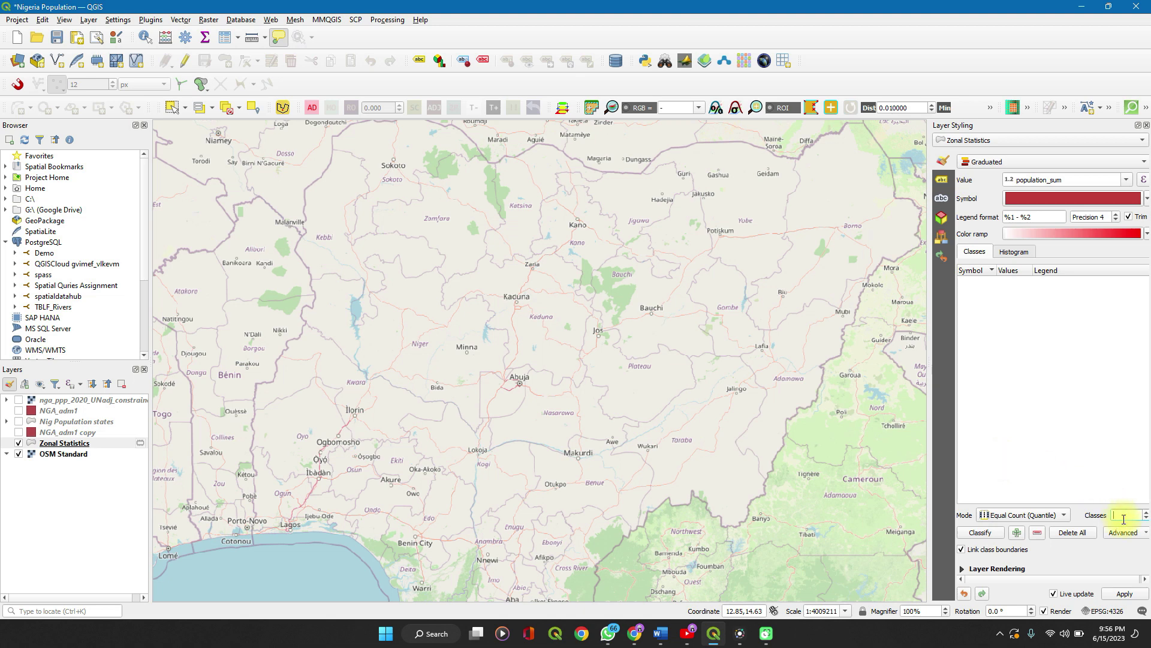
{"action": "type", "text": "4"}
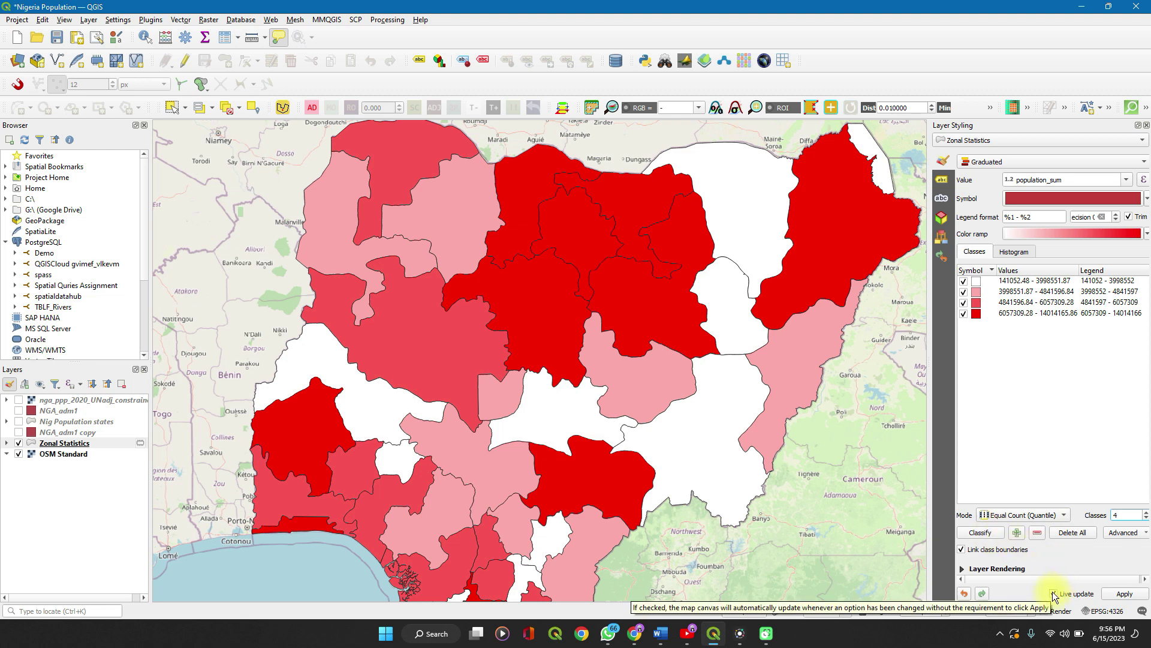
{"action": "left_click", "coordinate": [996, 533]}
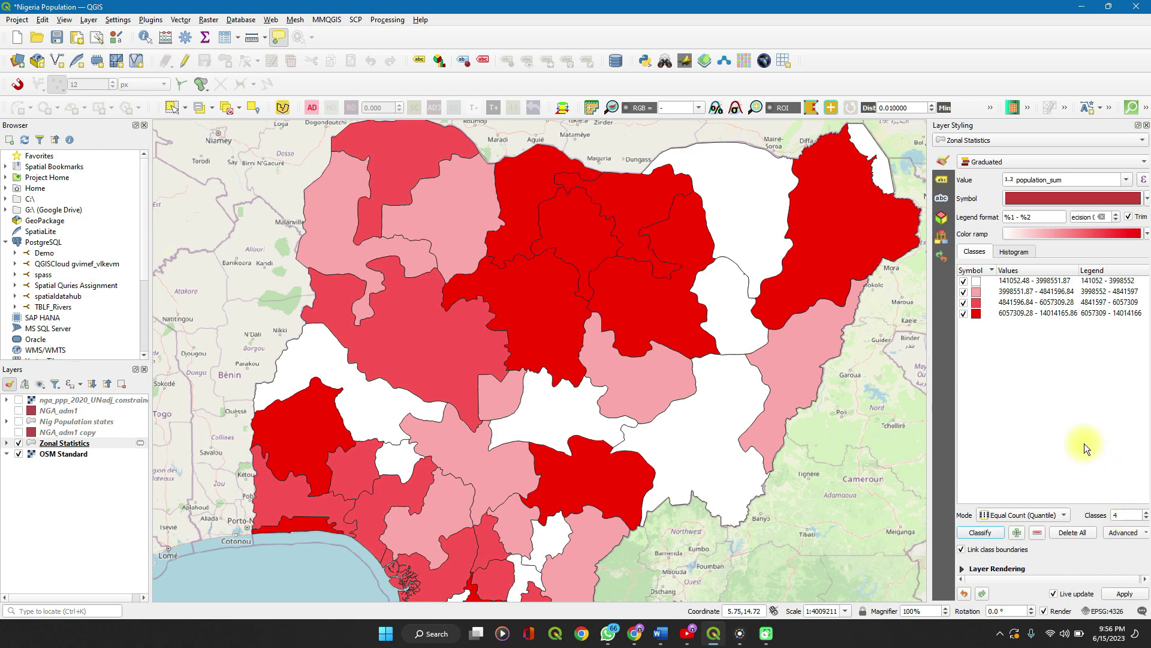
{"action": "left_click", "coordinate": [1036, 511]}
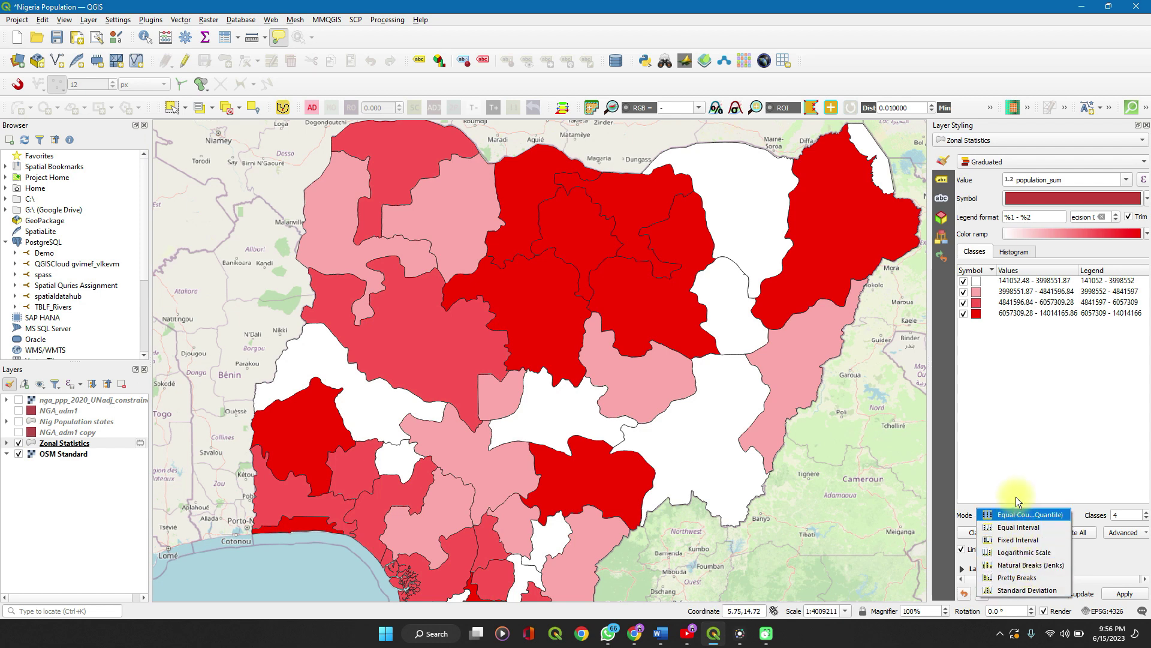
{"action": "left_click", "coordinate": [1010, 445]}
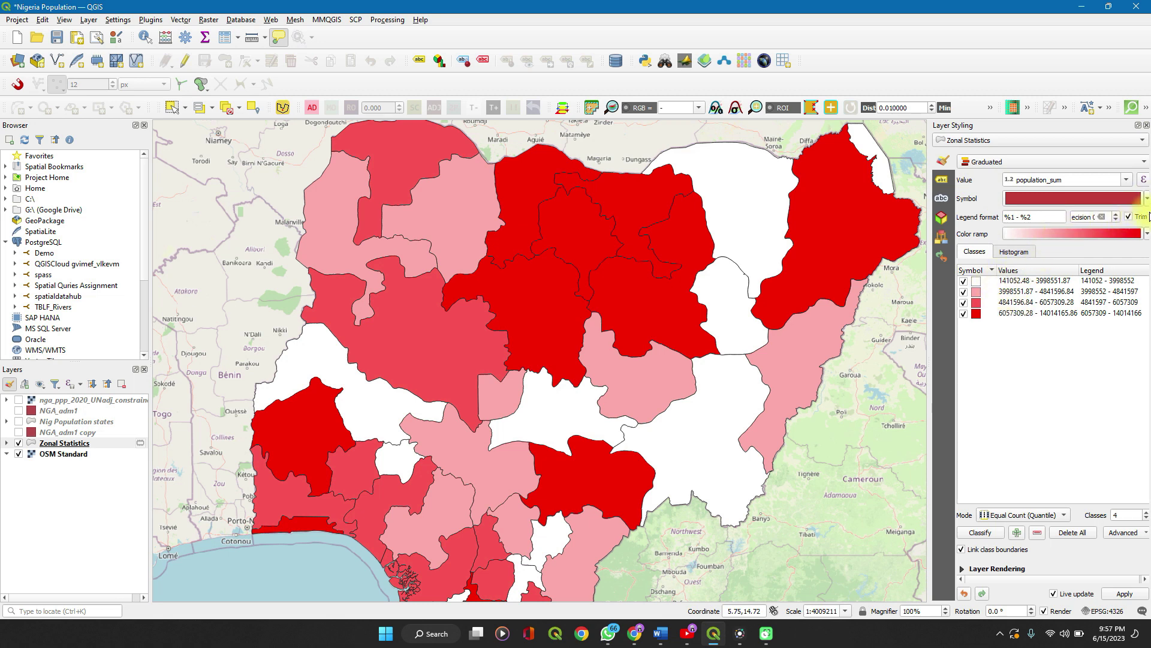
Try the Spectral color ramp on the graduated classes, and settle on the Blues ramp.
{"action": "left_click", "coordinate": [1148, 234]}
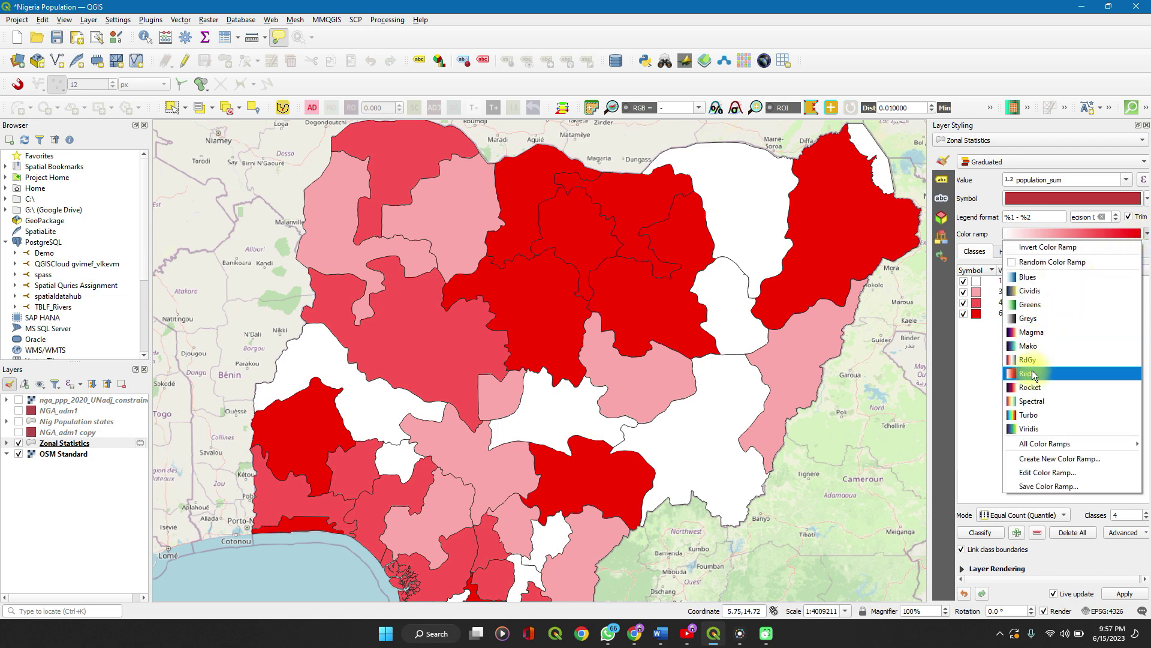
{"action": "left_click", "coordinate": [1031, 402]}
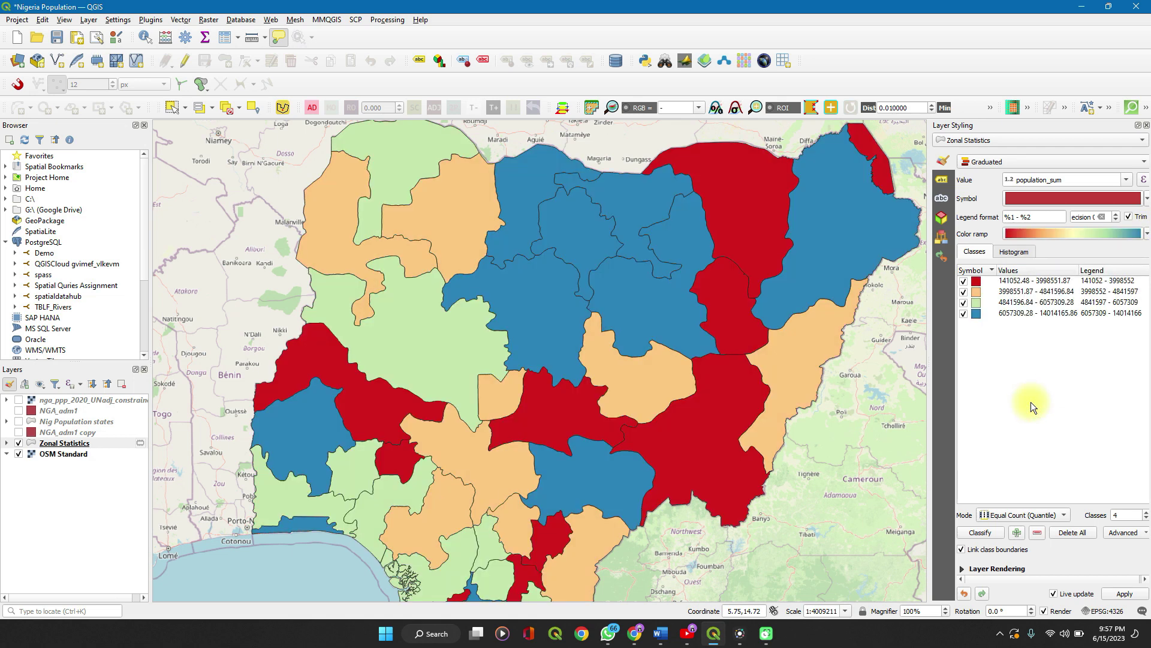
{"action": "left_click", "coordinate": [1147, 235]}
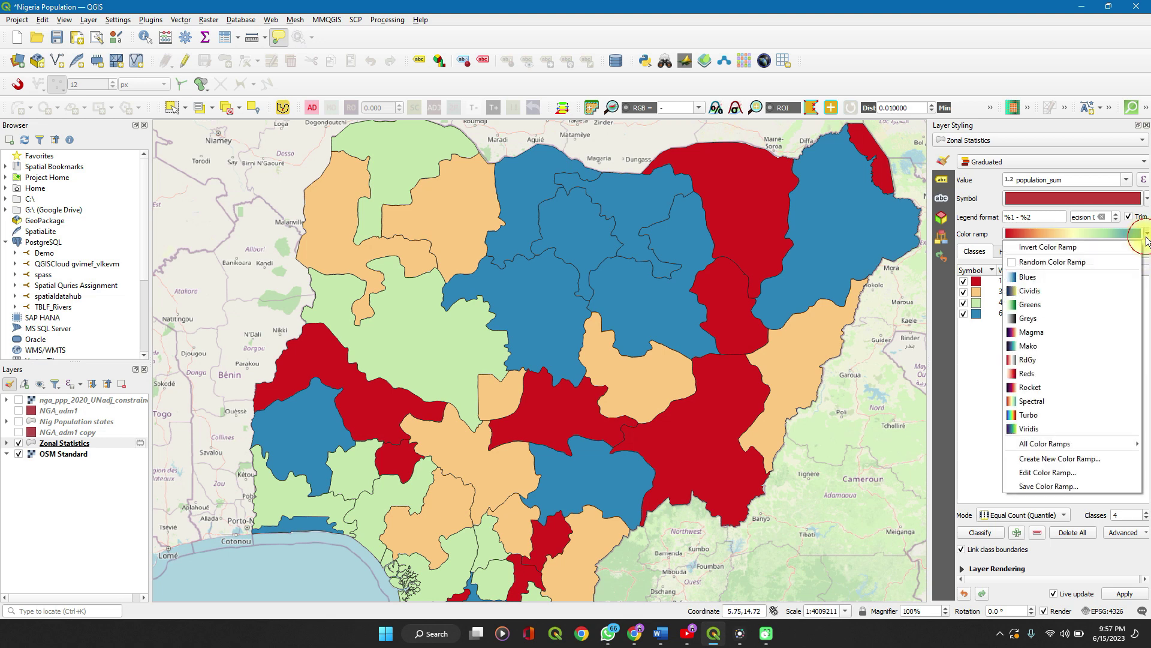
{"action": "left_click", "coordinate": [1058, 279]}
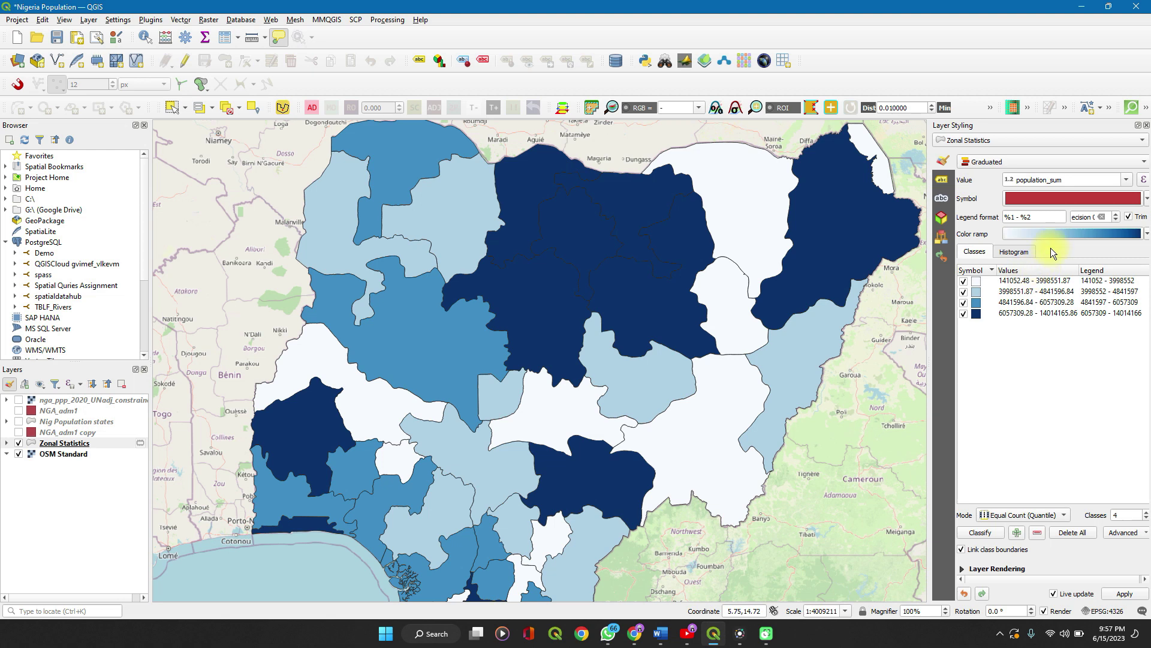
Examine the lowest and highest population_sum values in the Zonal Statistics attribute table, sorting that column ascending and descending.
{"action": "double_click", "coordinate": [1012, 282]}
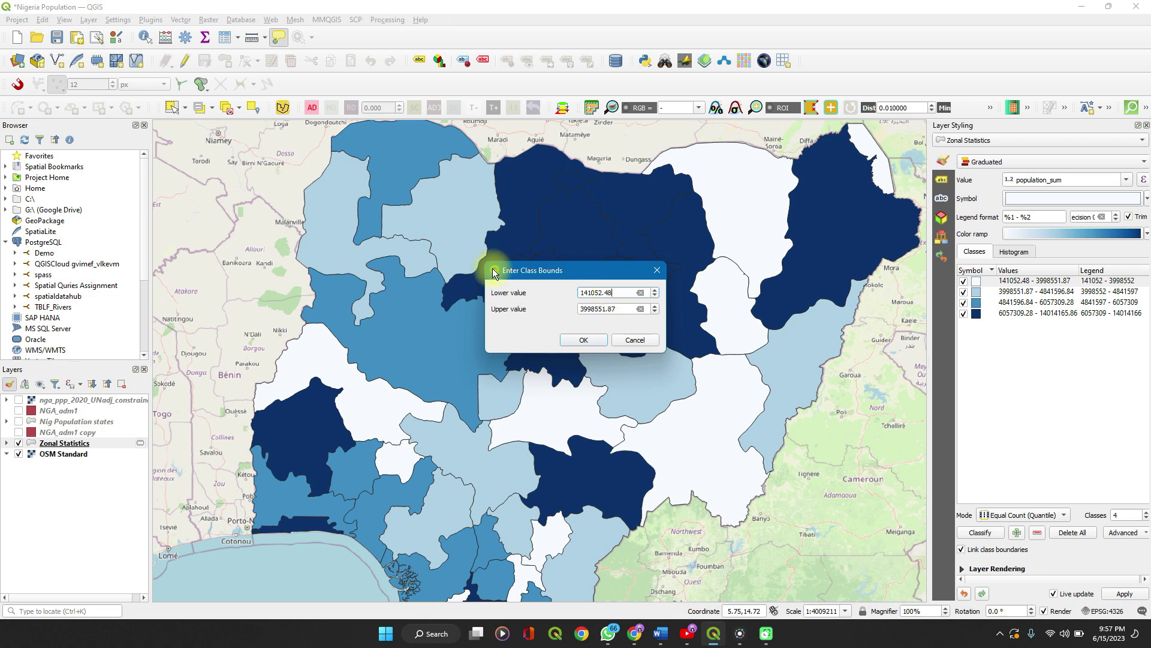
{"action": "left_click", "coordinate": [658, 273]}
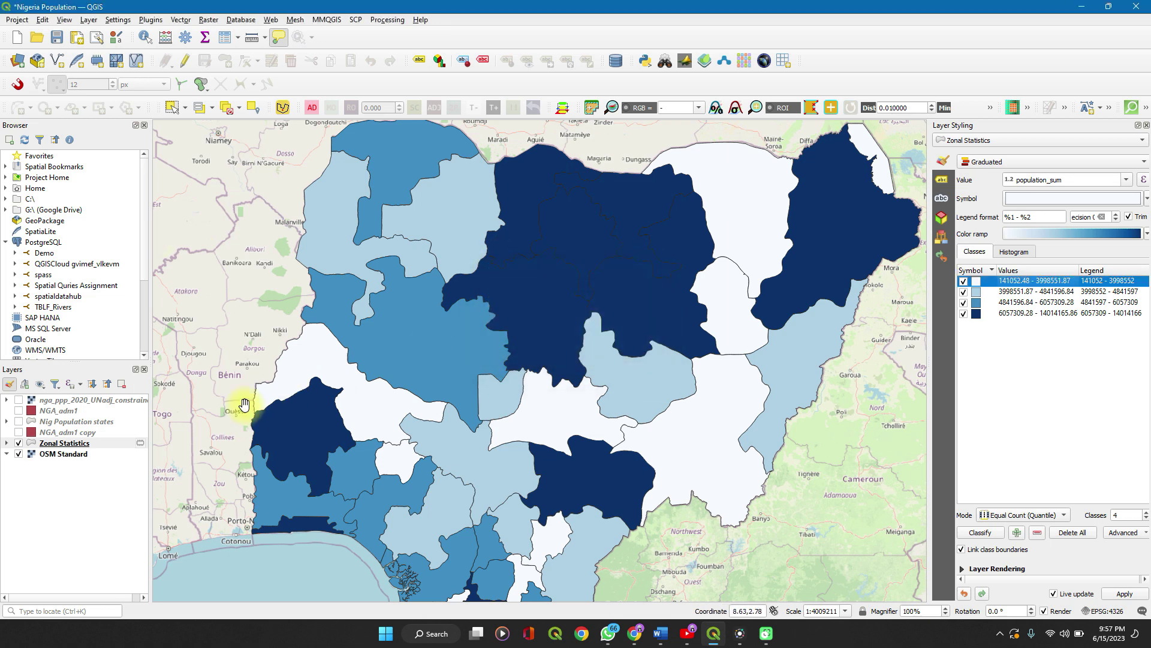
{"action": "left_click", "coordinate": [90, 443]}
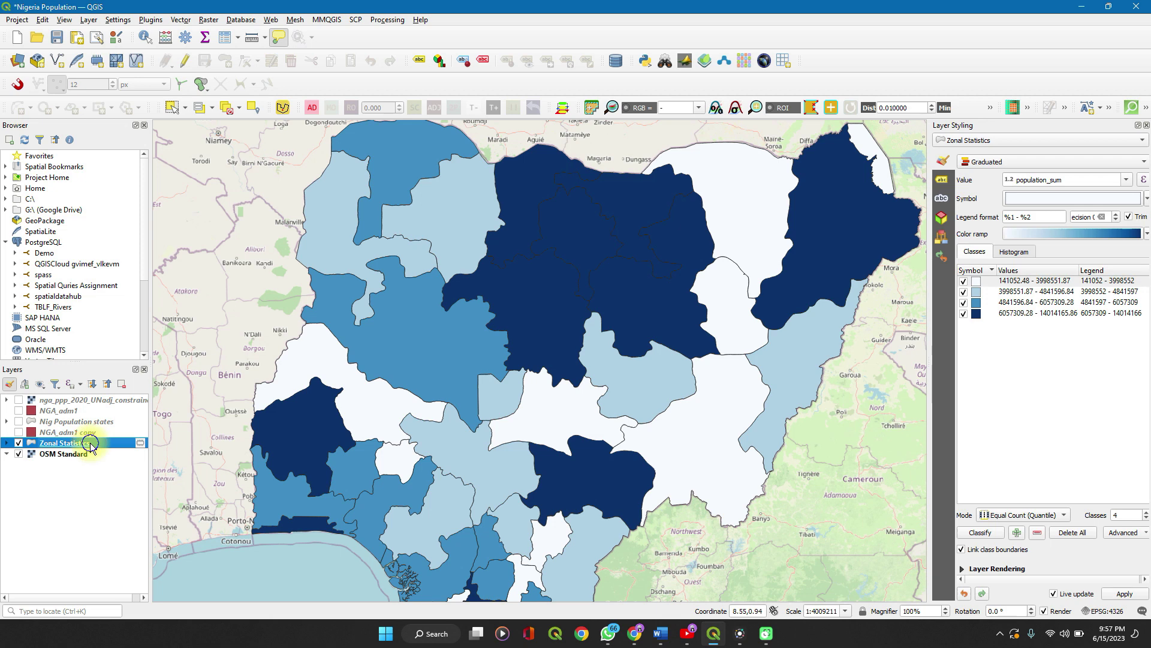
{"action": "right_click", "coordinate": [90, 444]}
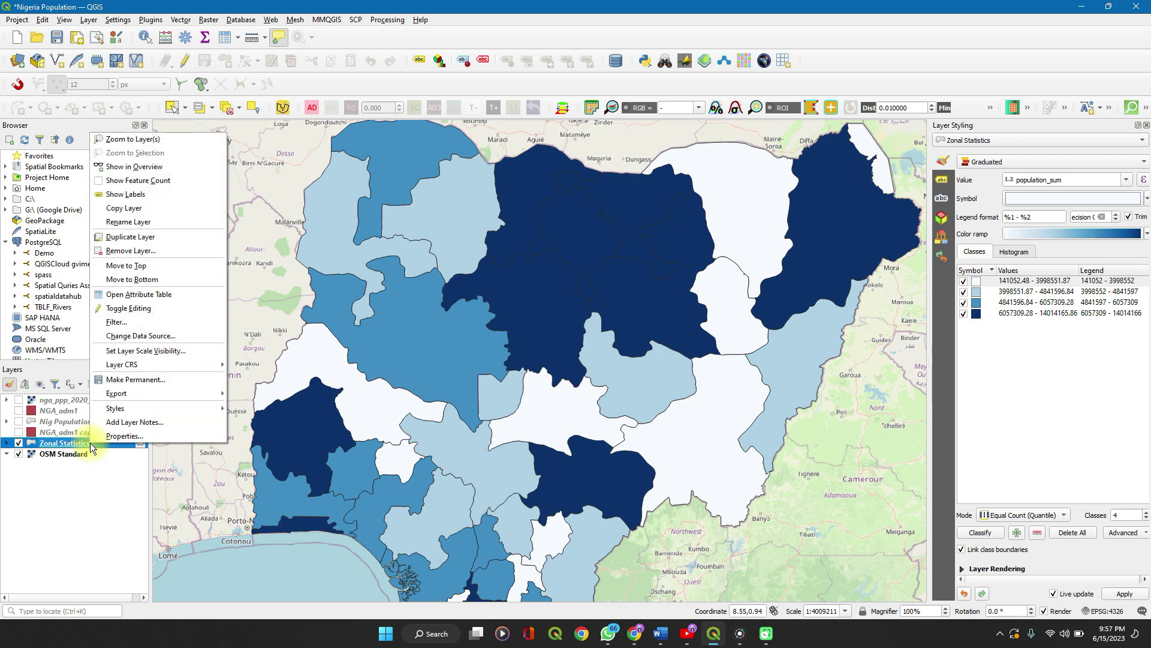
{"action": "left_click", "coordinate": [124, 295]}
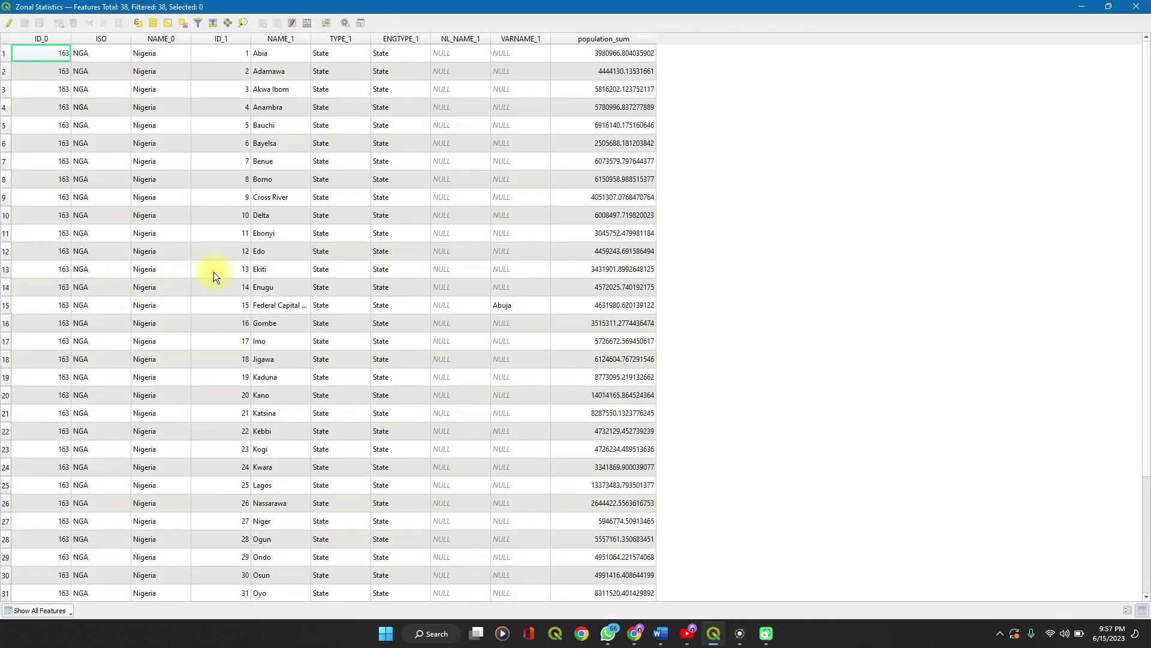
{"action": "left_click", "coordinate": [605, 40]}
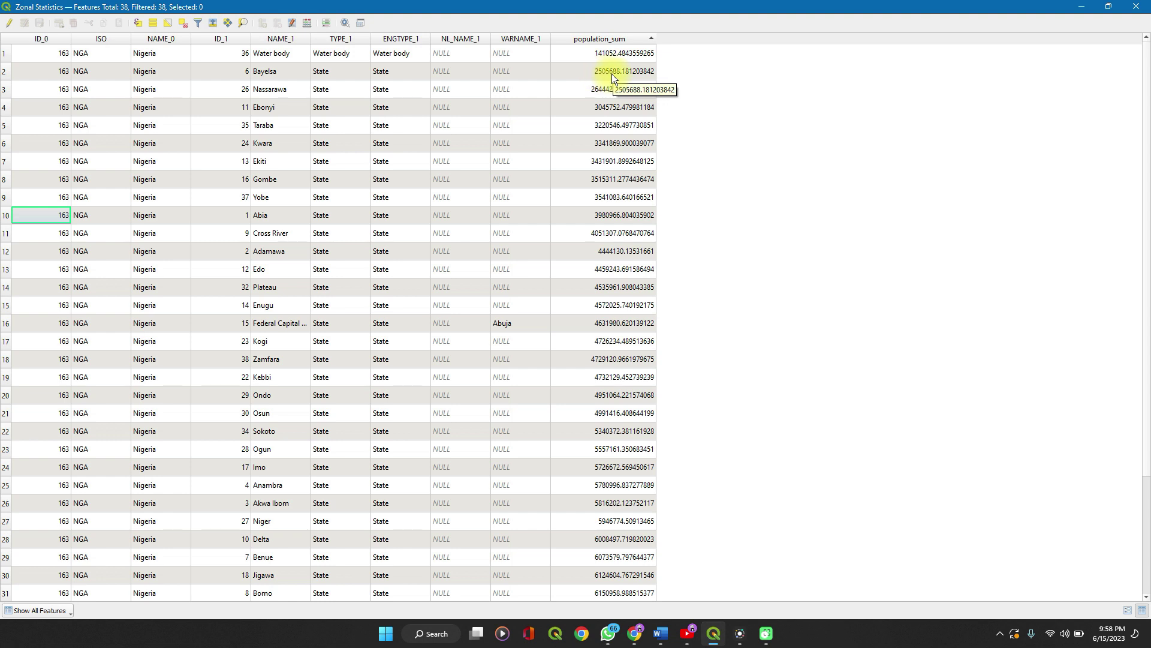
{"action": "left_click", "coordinate": [602, 39]}
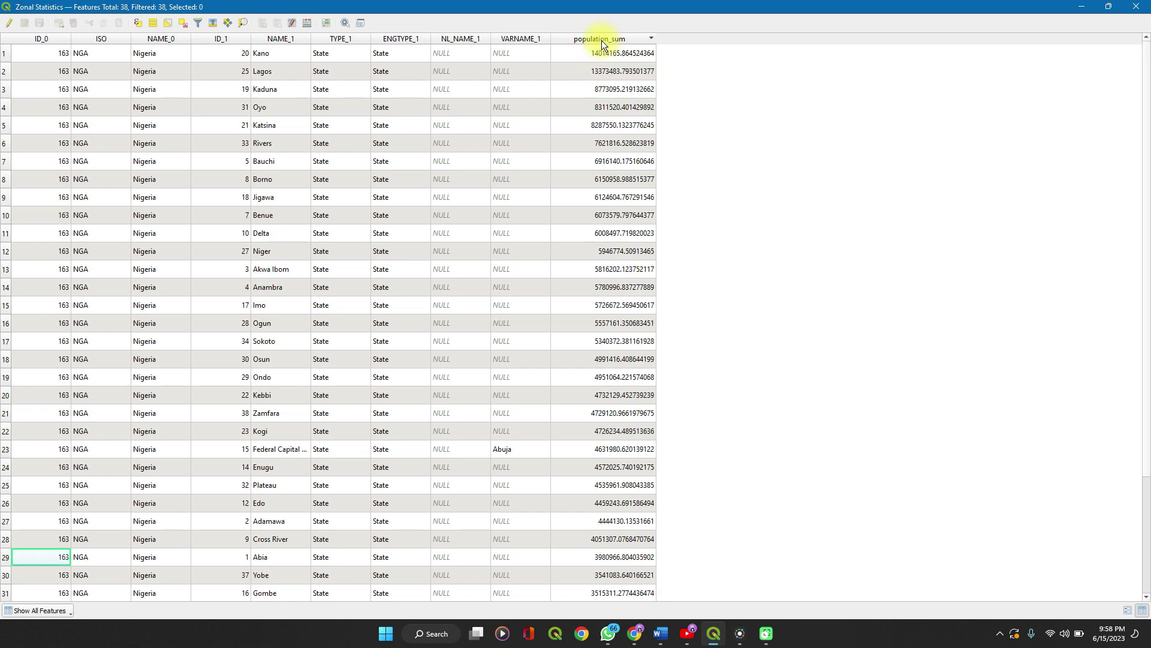
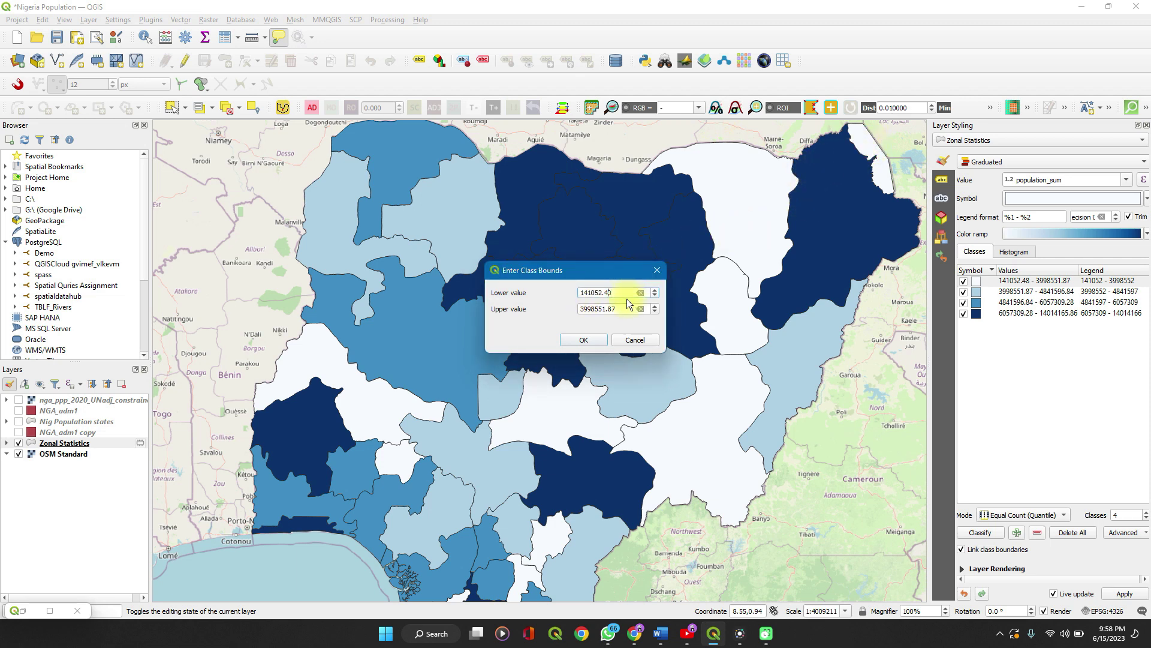
Set the first class's bounds to a lower value of 2000000 and an upper value of 5000000.
{"action": "key", "text": "ctrl+a"}
{"action": "type", "text": "0"}
{"action": "type", "text": "2"}
{"action": "type", "text": "000"}
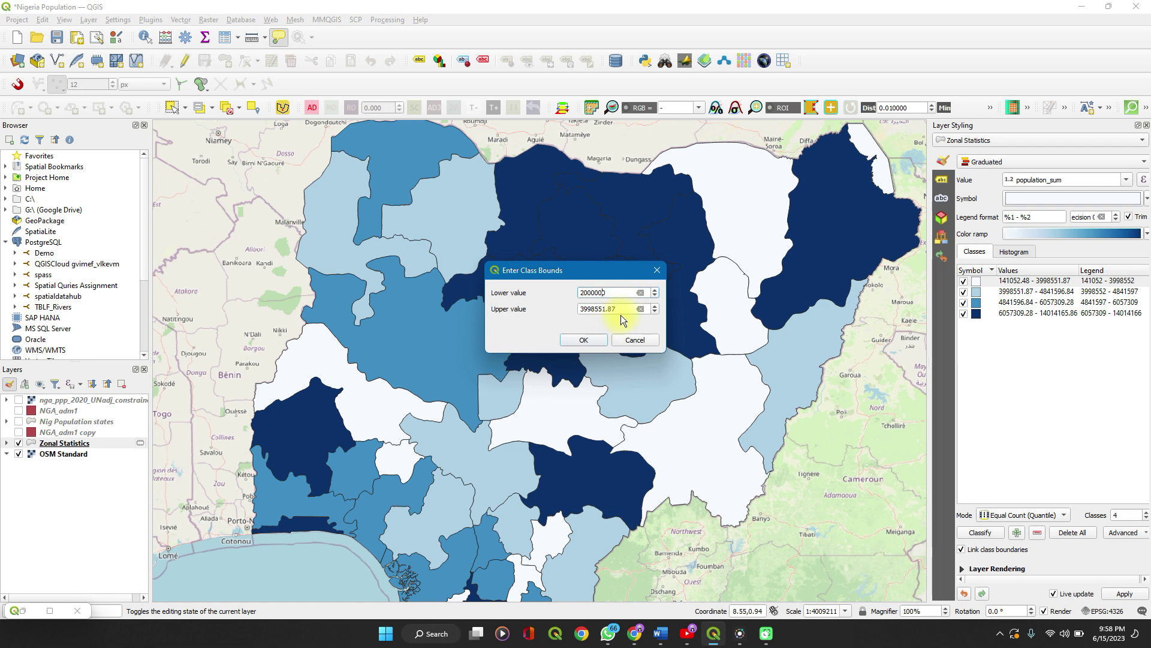
{"action": "left_click", "coordinate": [622, 309]}
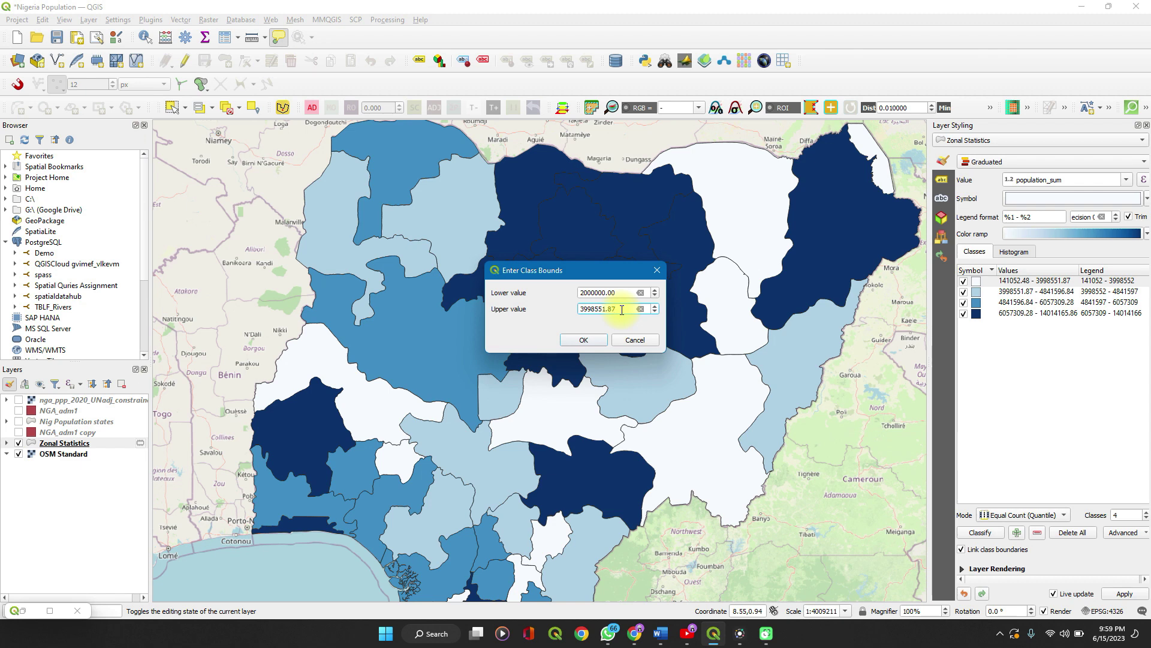
{"action": "key", "text": "BackSpace"}
{"action": "key", "text": "BackSpace"}
{"action": "key", "text": "BackSpace"}
{"action": "key", "text": "BackSpace"}
{"action": "key", "text": "BackSpace"}
{"action": "key", "text": "BackSpace"}
{"action": "key", "text": "BackSpace"}
{"action": "key", "text": "BackSpace"}
{"action": "key", "text": "BackSpace"}
{"action": "type", "text": "5000000"}
{"action": "key", "text": "Return"}
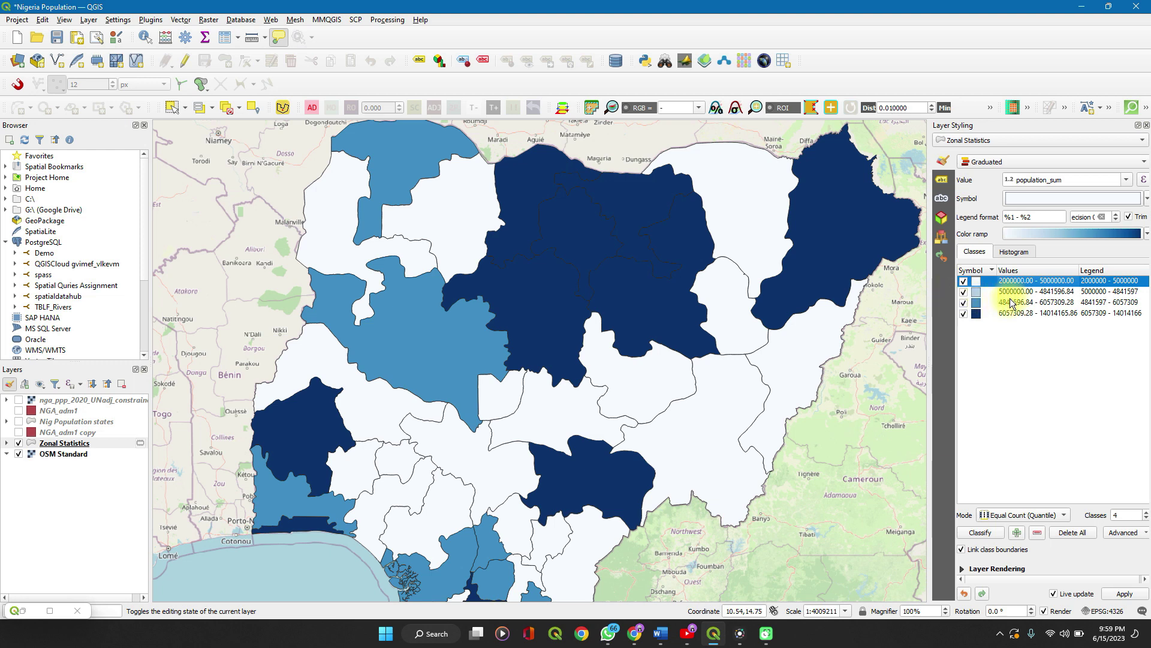
Set the second class's upper value to 7500000.
{"action": "left_click", "coordinate": [1052, 293]}
{"action": "double_click", "coordinate": [1052, 292]}
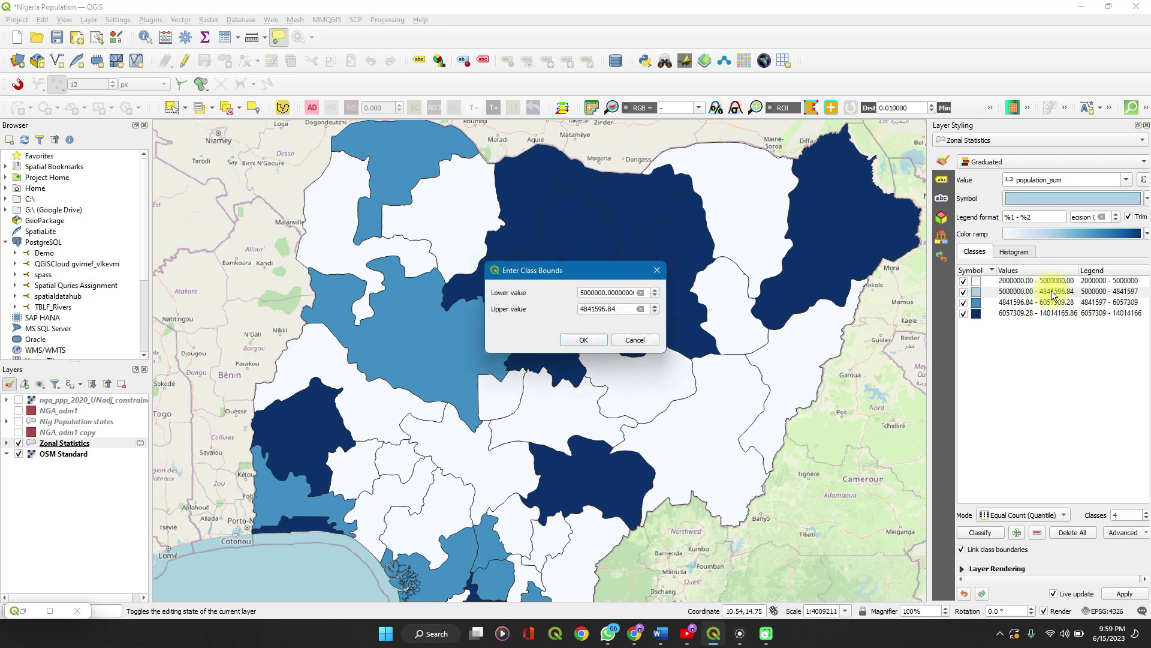
{"action": "left_click", "coordinate": [623, 308]}
{"action": "key", "text": "BackSpace"}
{"action": "key", "text": "BackSpace"}
{"action": "key", "text": "BackSpace"}
{"action": "key", "text": "BackSpace"}
{"action": "key", "text": "BackSpace"}
{"action": "key", "text": "BackSpace"}
{"action": "key", "text": "BackSpace"}
{"action": "key", "text": "BackSpace"}
{"action": "key", "text": "BackSpace"}
{"action": "key", "text": "BackSpace"}
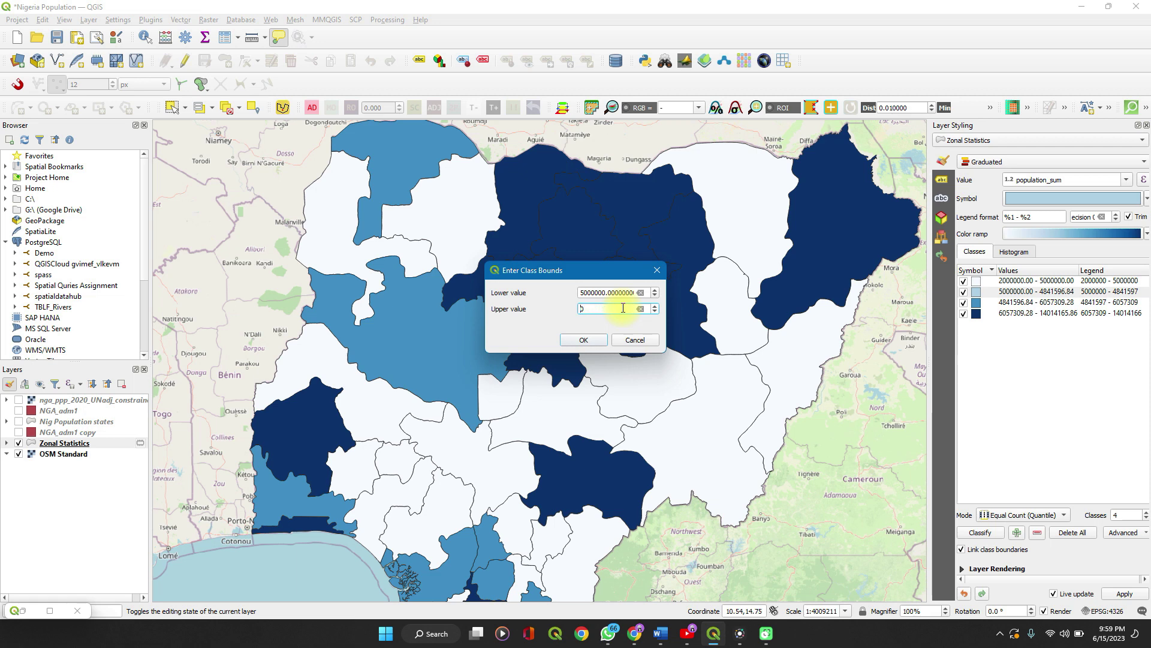
{"action": "type", "text": "7"}
{"action": "type", "text": "0"}
{"action": "type", "text": "5"}
{"action": "key", "text": "Return"}
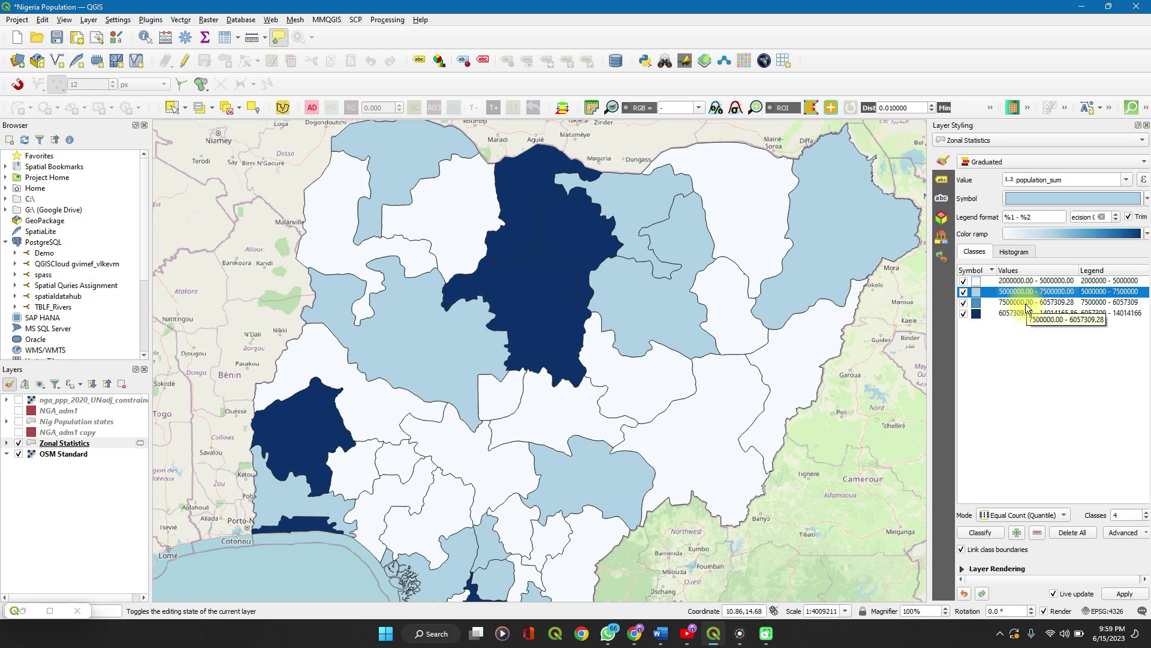
Set the third class's upper value to 10000000, correcting the initial entry of 1000000.
{"action": "double_click", "coordinate": [1027, 302]}
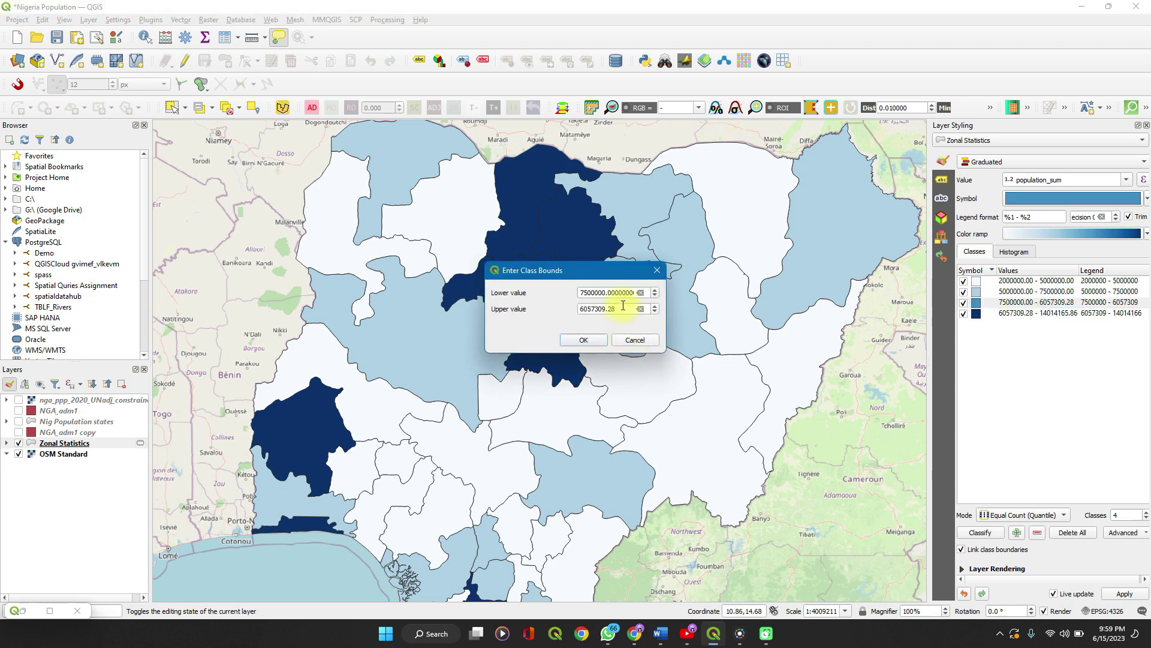
{"action": "key", "text": "BackSpace"}
{"action": "key", "text": "BackSpace"}
{"action": "key", "text": "BackSpace"}
{"action": "key", "text": "BackSpace"}
{"action": "key", "text": "BackSpace"}
{"action": "key", "text": "BackSpace"}
{"action": "key", "text": "BackSpace"}
{"action": "key", "text": "BackSpace"}
{"action": "key", "text": "BackSpace"}
{"action": "key", "text": "BackSpace"}
{"action": "type", "text": "1"}
{"action": "key", "text": "Return"}
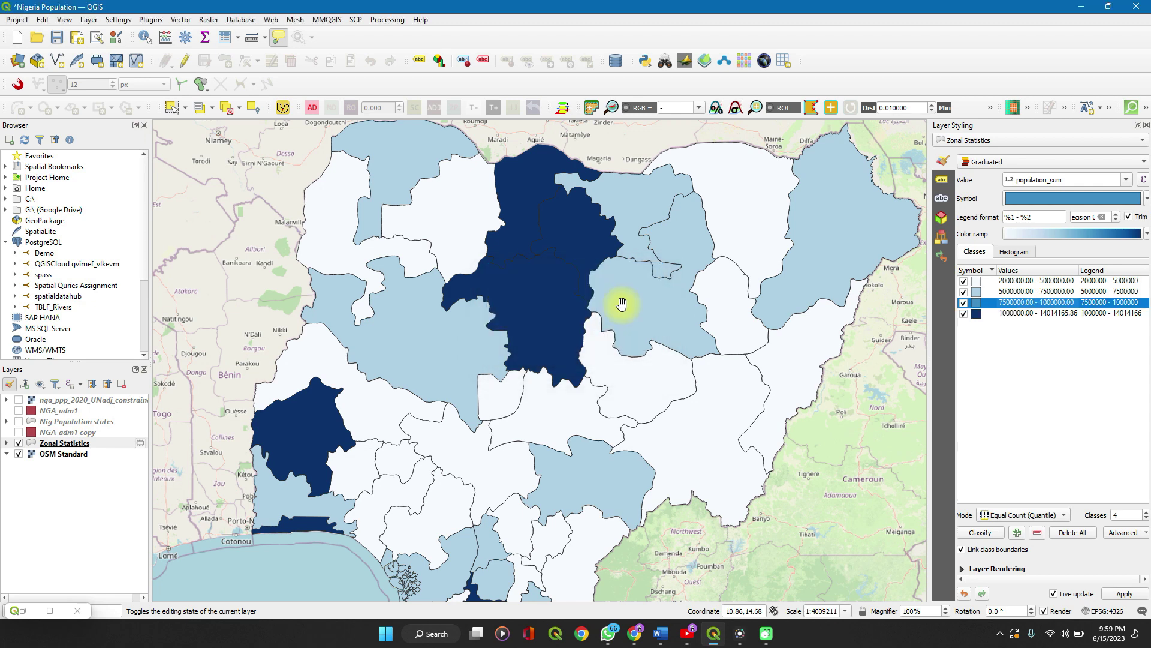
{"action": "double_click", "coordinate": [1055, 309]}
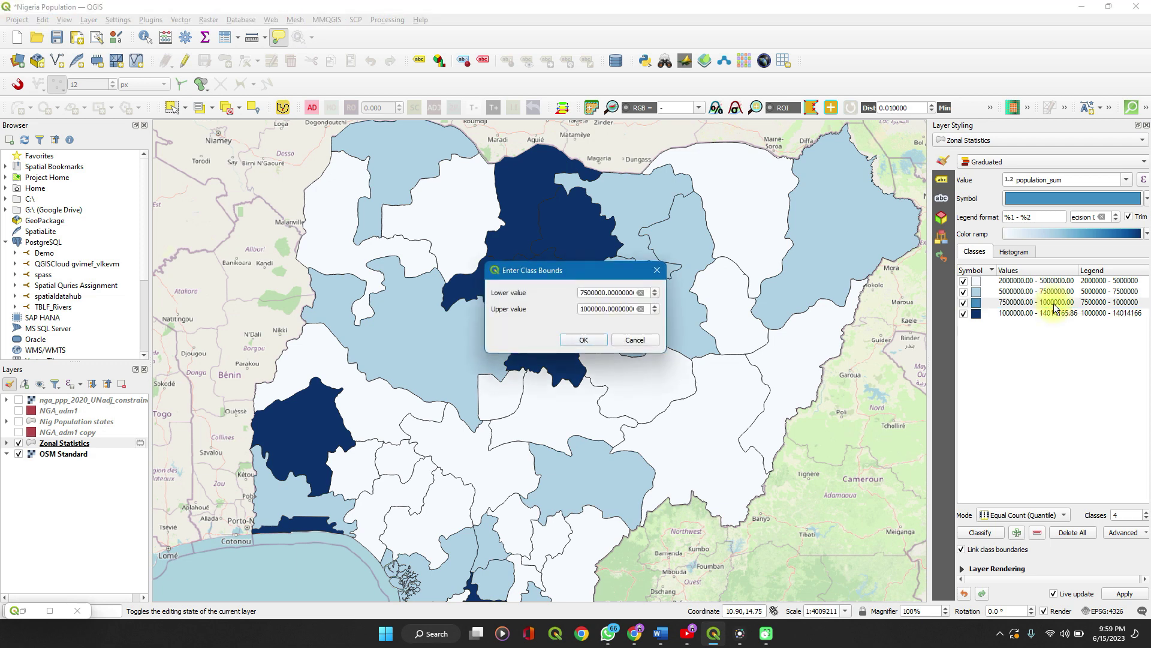
{"action": "left_click", "coordinate": [607, 311]}
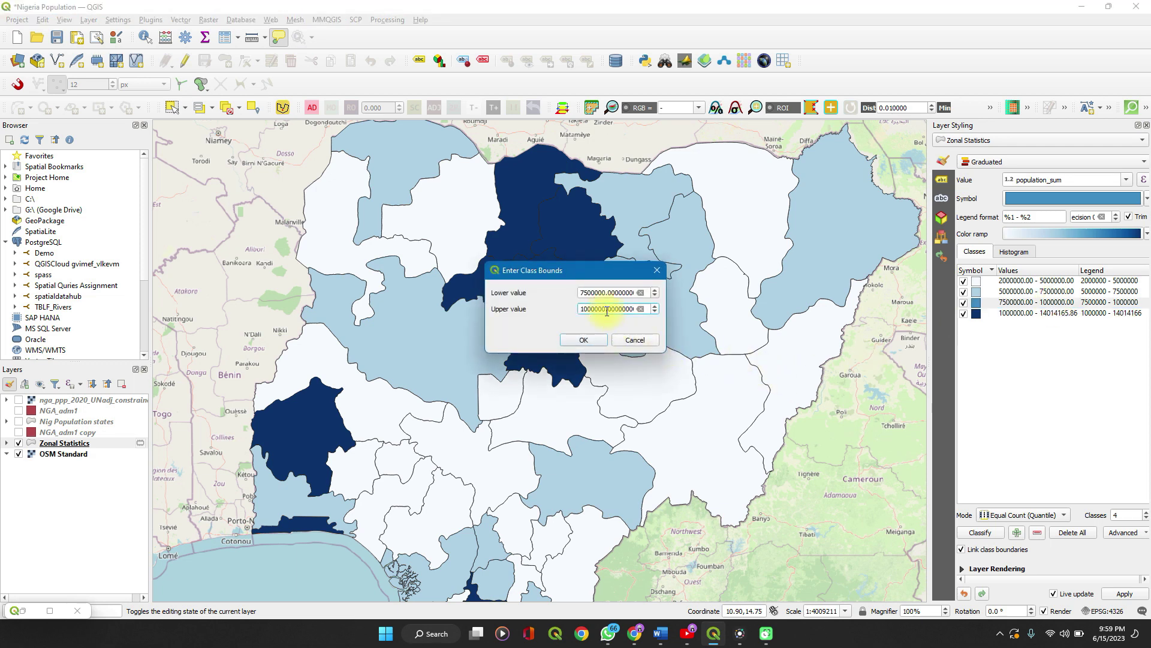
{"action": "type", "text": "0"}
{"action": "key", "text": "Return"}
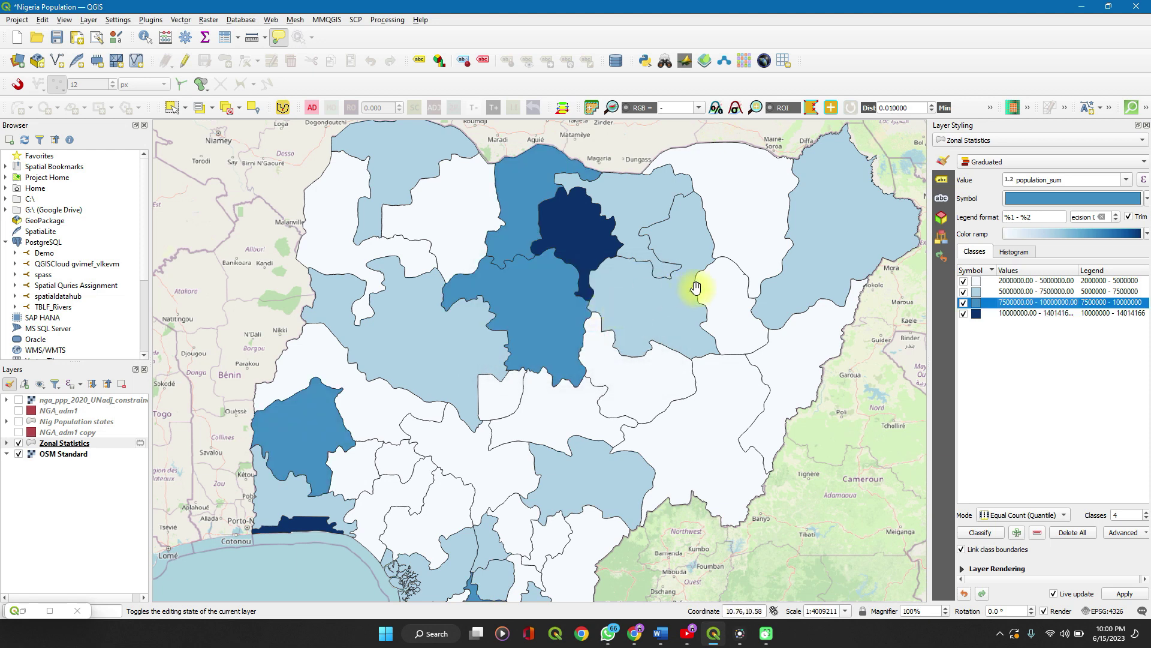
Set the fourth class's upper value to 15000000.
{"action": "double_click", "coordinate": [1038, 314]}
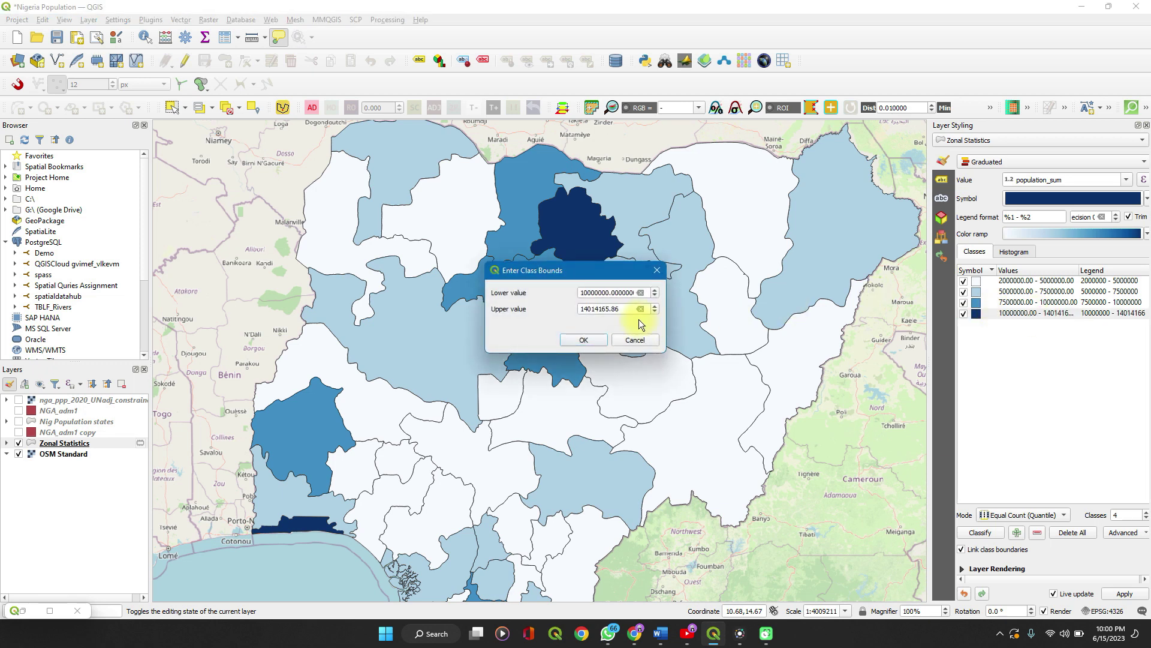
{"action": "left_click", "coordinate": [627, 311]}
{"action": "key", "text": "BackSpace"}
{"action": "key", "text": "BackSpace"}
{"action": "key", "text": "BackSpace"}
{"action": "key", "text": "BackSpace"}
{"action": "key", "text": "BackSpace"}
{"action": "key", "text": "BackSpace"}
{"action": "key", "text": "BackSpace"}
{"action": "key", "text": "BackSpace"}
{"action": "key", "text": "BackSpace"}
{"action": "key", "text": "BackSpace"}
{"action": "type", "text": "150000"}
{"action": "key", "text": "Return"}
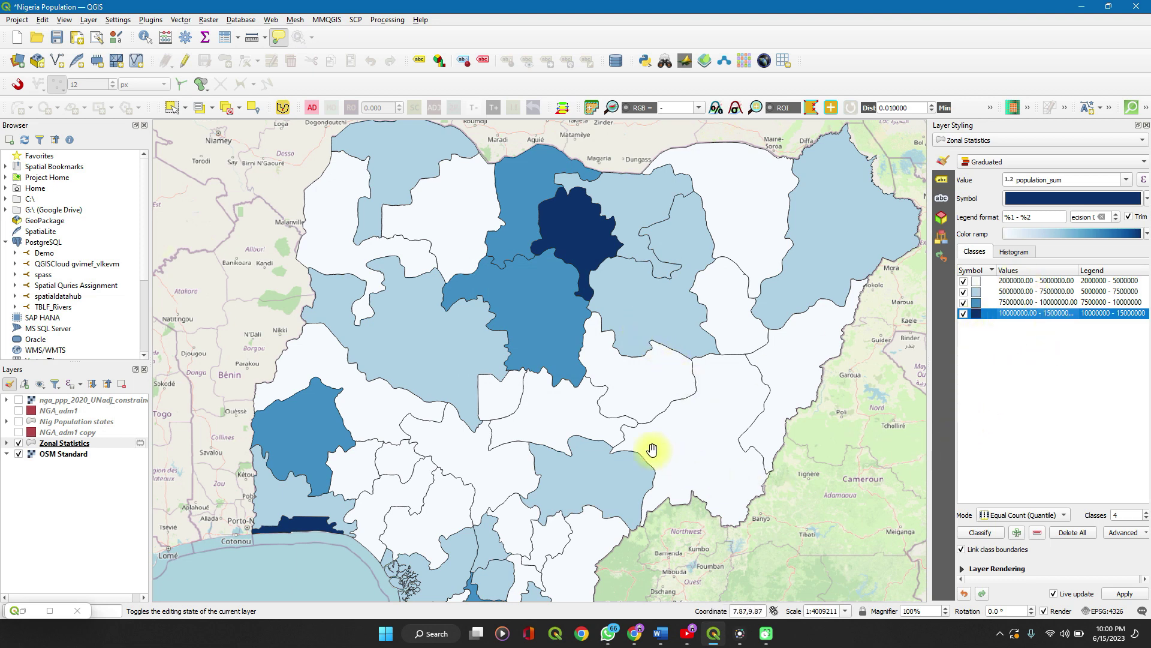
Bring more of the classified map into view and switch to the published Nigeria Population Density web map in Chrome.
{"action": "scroll", "coordinate": [651, 449], "scroll_direction": "down", "scroll_amount": 1}
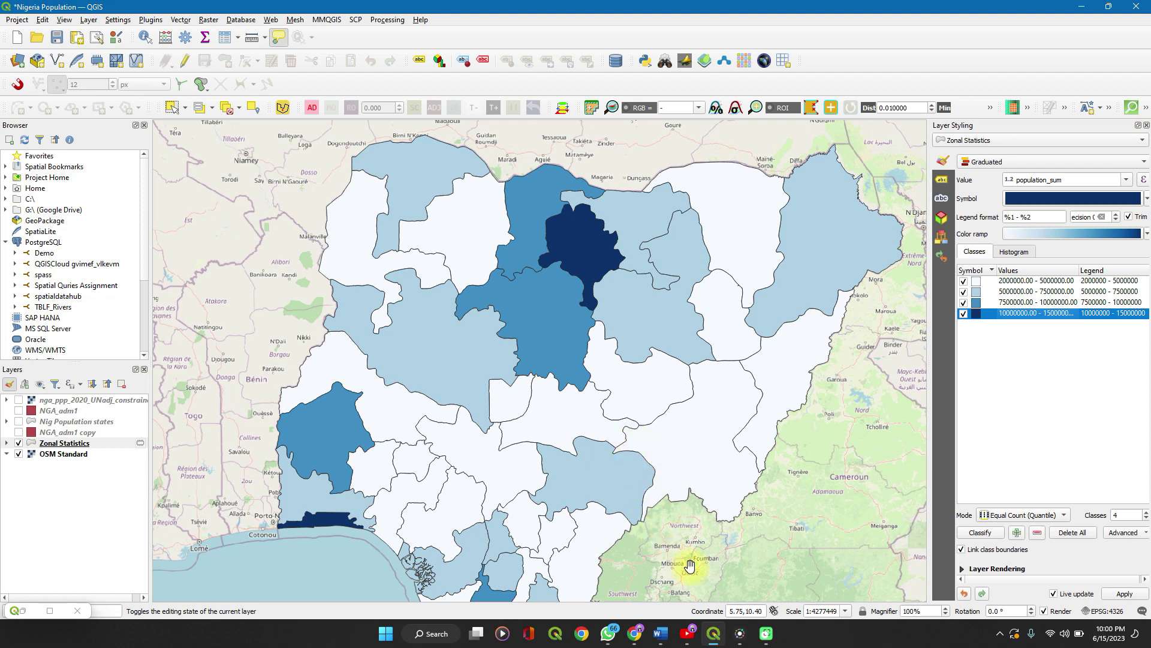
{"action": "mouse_move", "coordinate": [635, 633]}
{"action": "left_click", "coordinate": [622, 570]}
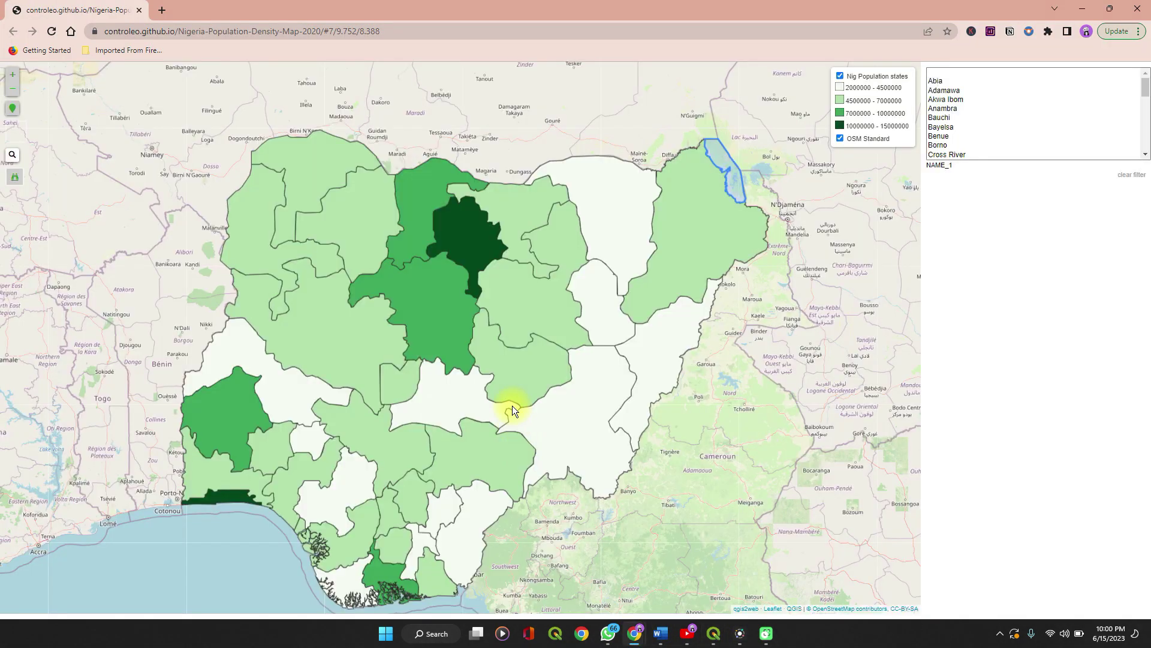
Inspect the population of Niger and the neighbouring Kaduna area on the published web map, and return to the QGIS project.
{"action": "mouse_move", "coordinate": [386, 322]}
{"action": "mouse_move", "coordinate": [359, 335]}
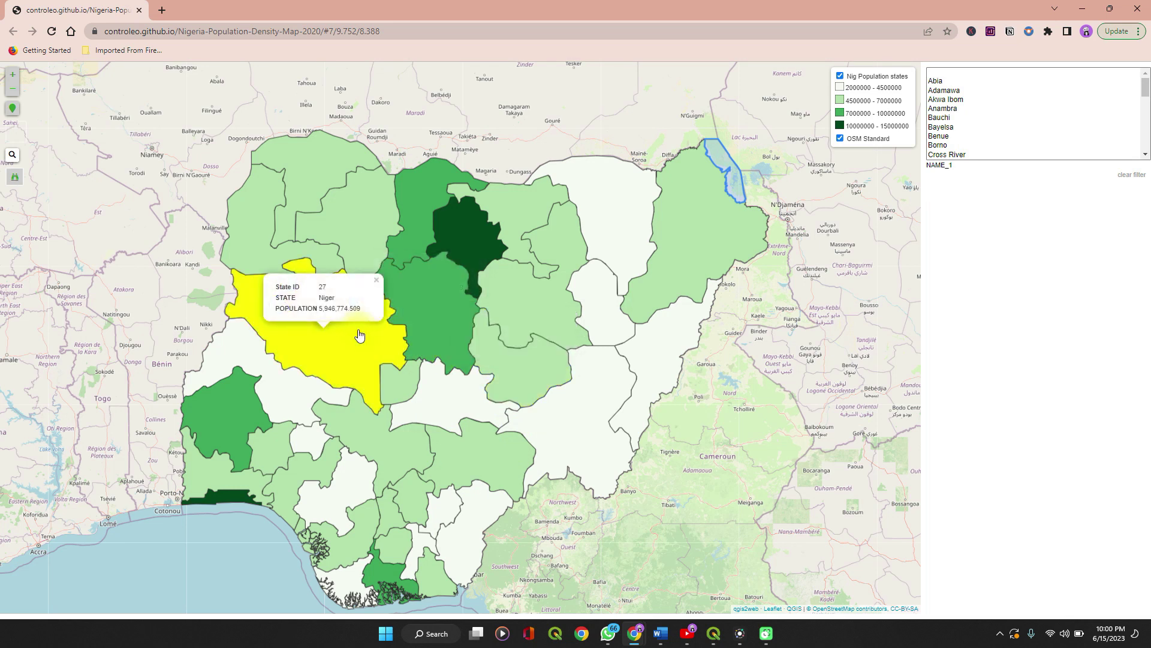
{"action": "left_click", "coordinate": [456, 295]}
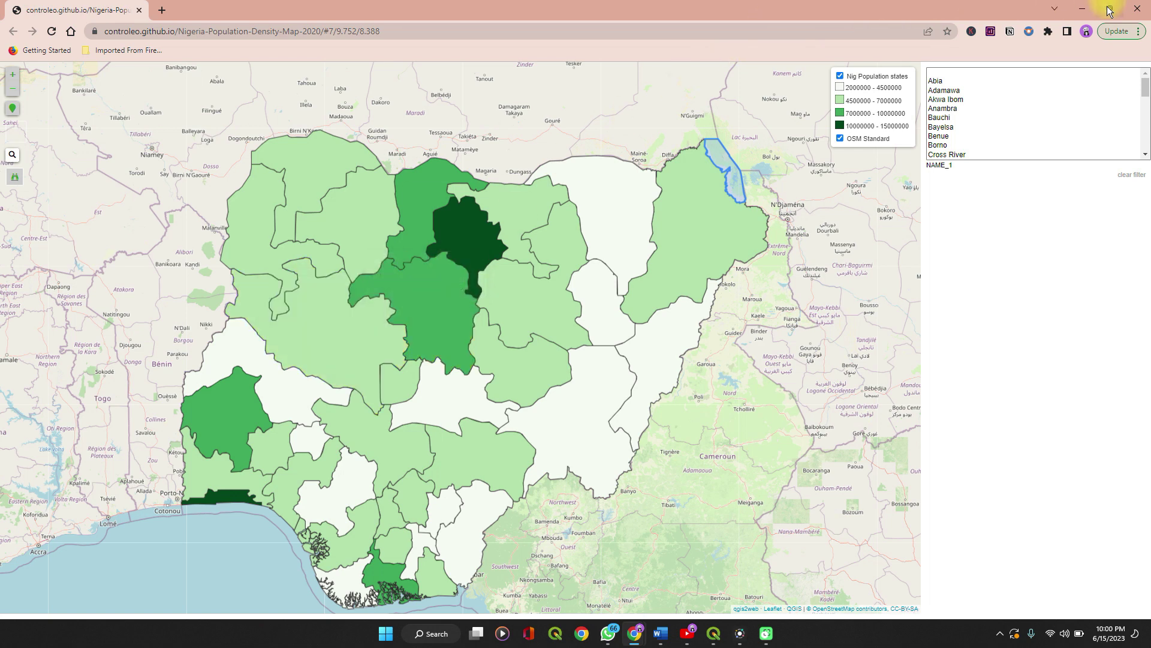
{"action": "left_click", "coordinate": [1083, 8]}
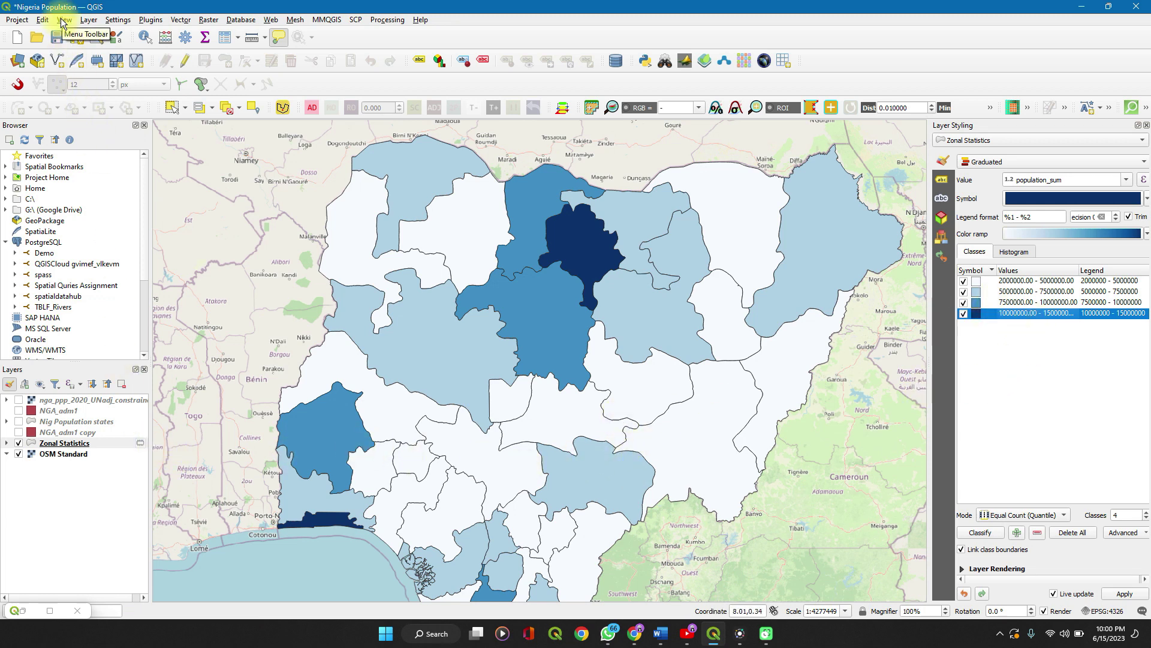
Open the Nig population print layout and add a second map of the blue classified states overlapping the page's left side.
{"action": "left_click", "coordinate": [94, 40]}
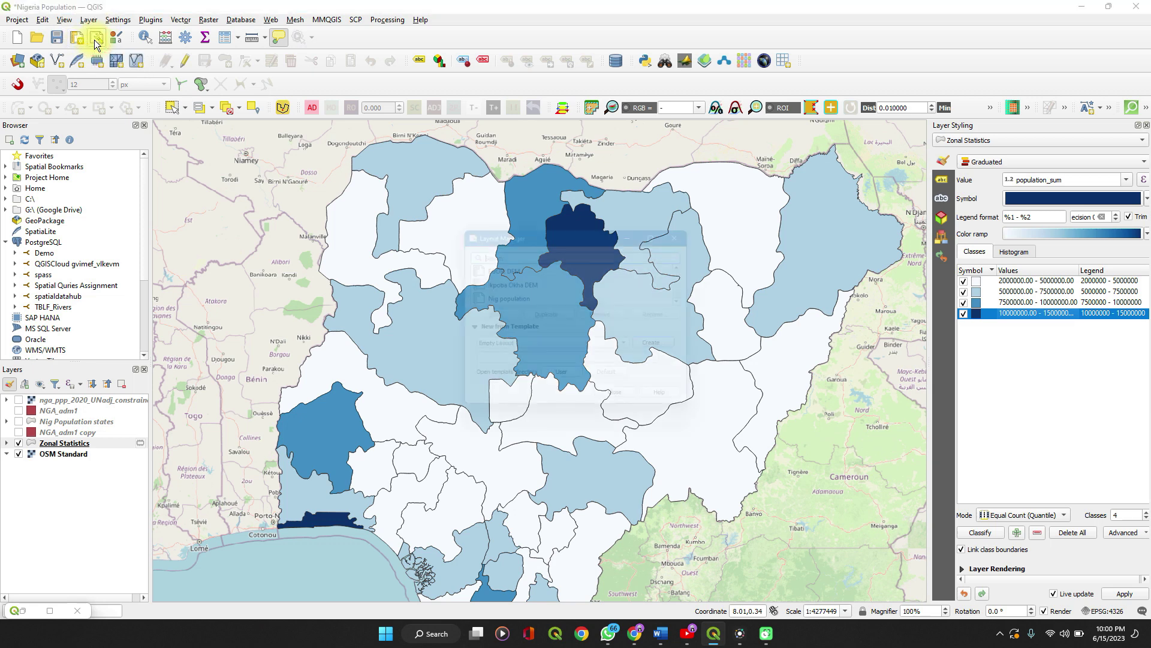
{"action": "double_click", "coordinate": [508, 297]}
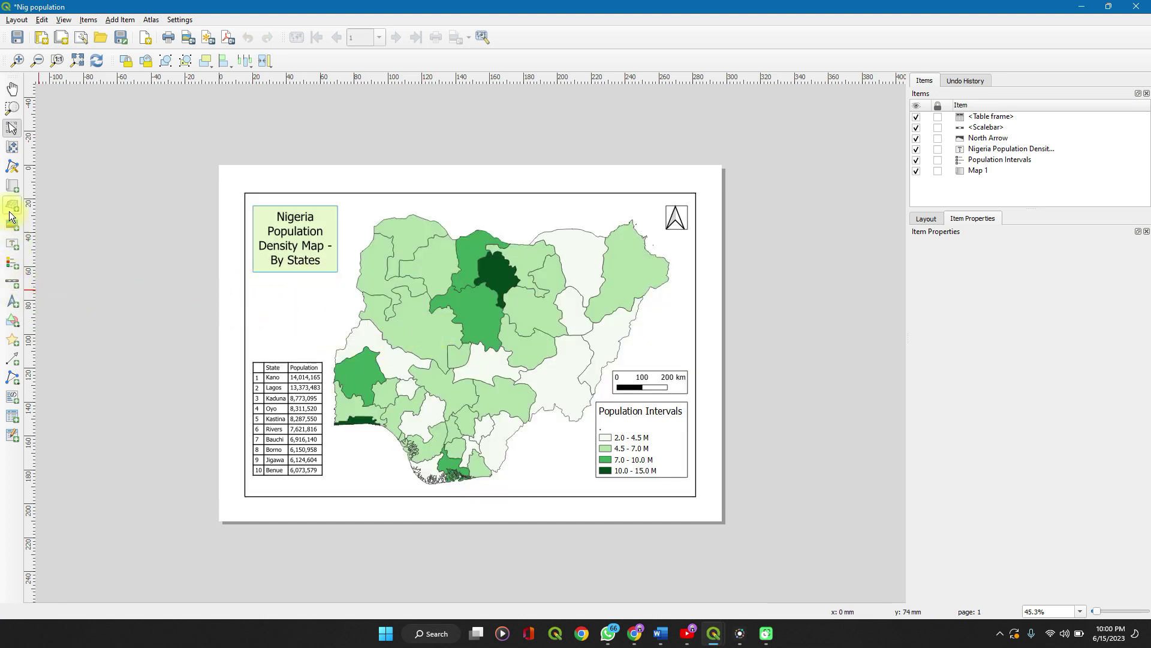
{"action": "left_click", "coordinate": [12, 188]}
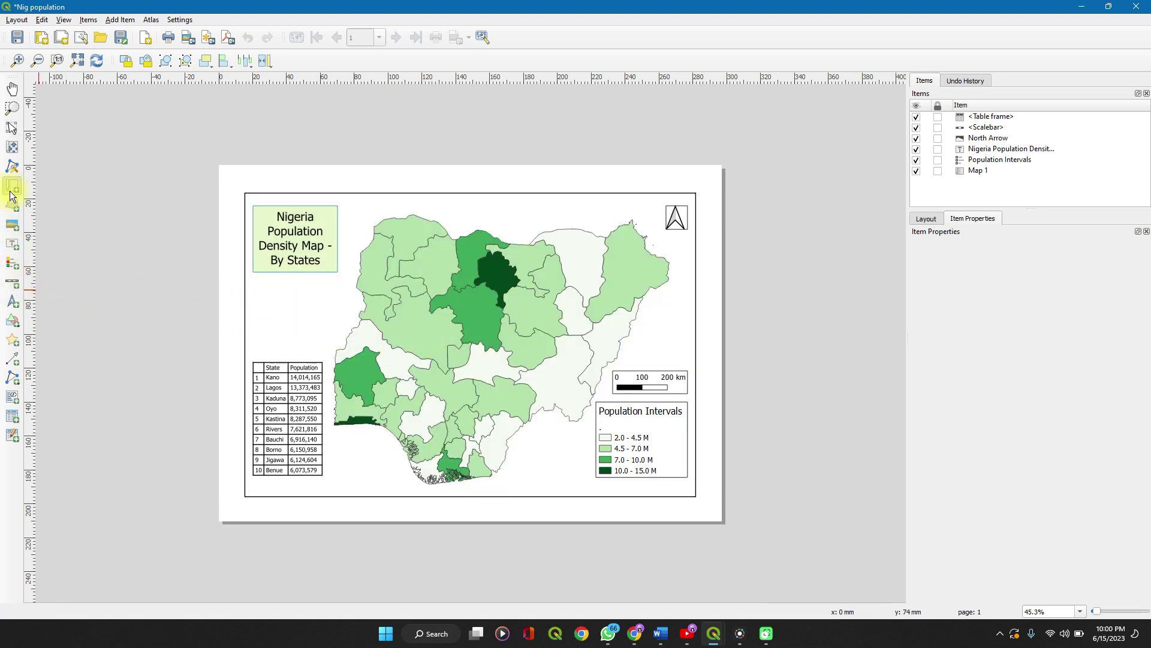
{"action": "left_click_drag", "start_coordinate": [109, 229], "coordinate": [399, 509]}
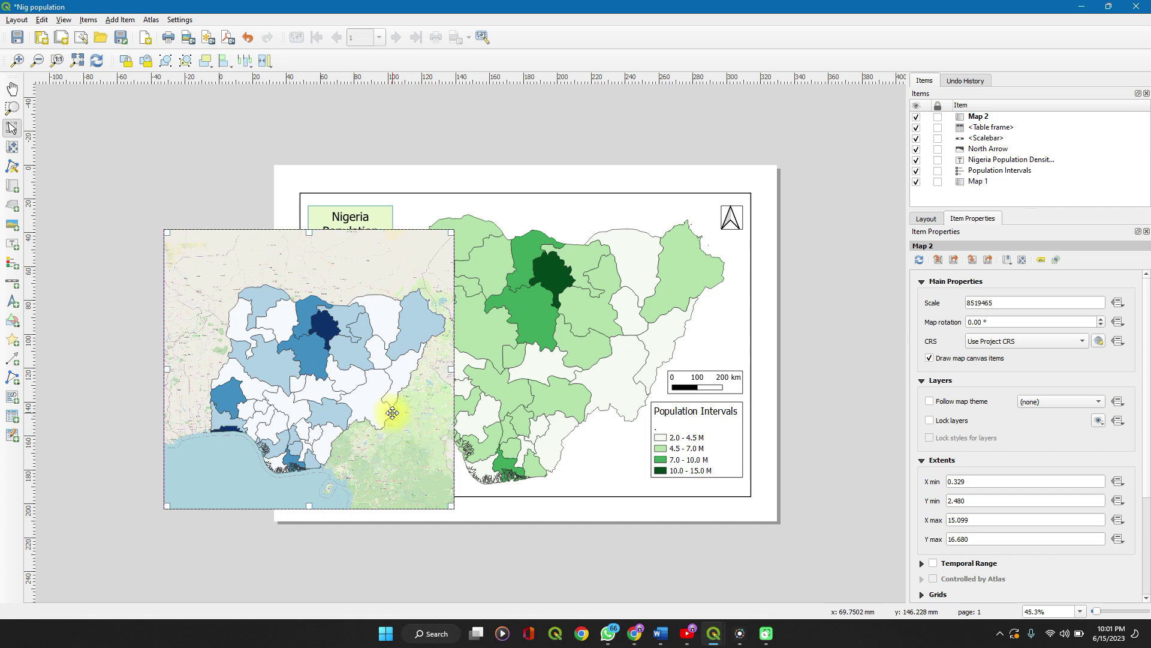
Add a legend over the eastern part of the new map and turn off its automatic updating.
{"action": "left_click", "coordinate": [13, 266]}
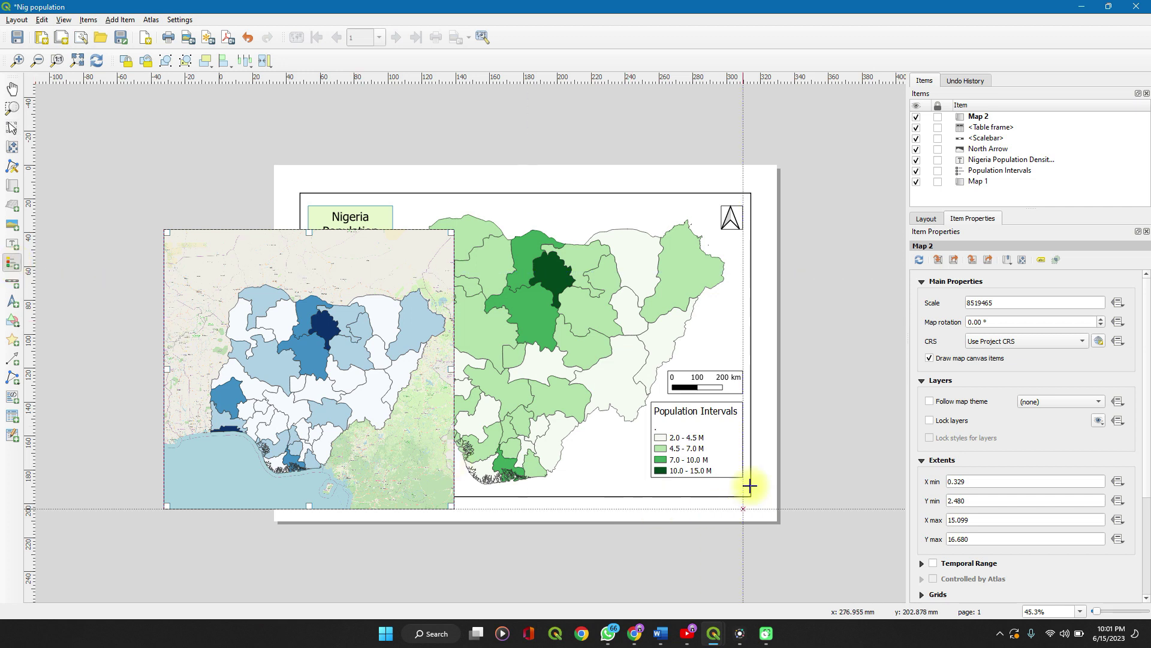
{"action": "mouse_move", "coordinate": [390, 439]}
{"action": "left_mouse_down"}
{"action": "mouse_move", "coordinate": [457, 454]}
{"action": "mouse_move", "coordinate": [461, 521]}
{"action": "mouse_move", "coordinate": [444, 504]}
{"action": "mouse_move", "coordinate": [417, 320]}
{"action": "left_mouse_up"}
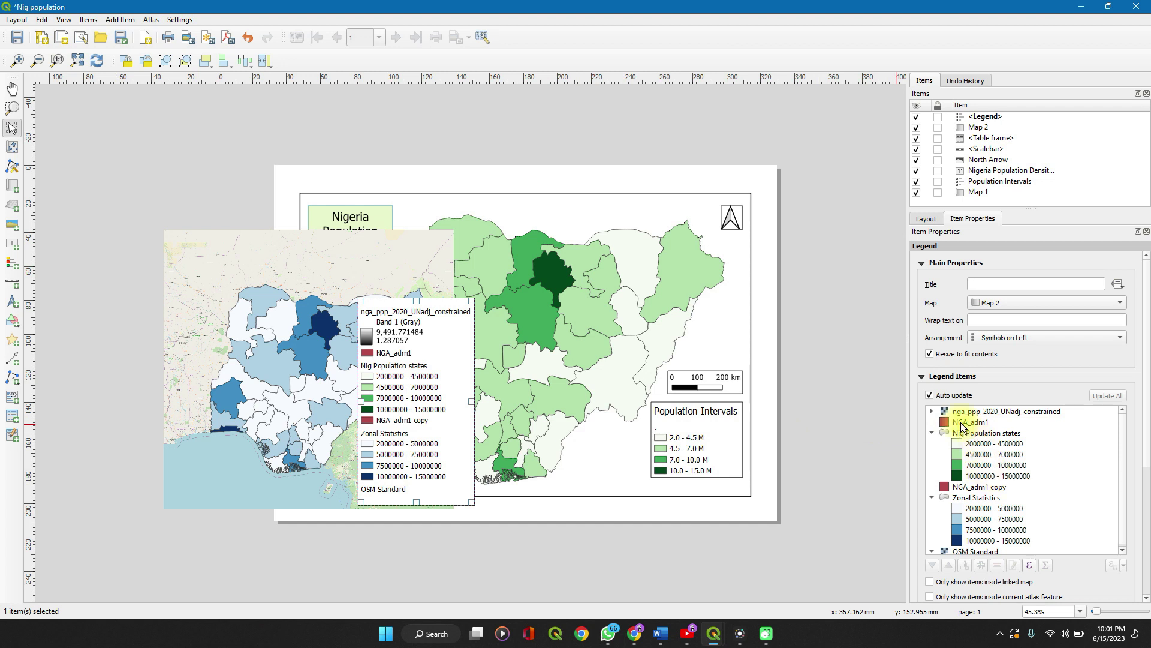
{"action": "left_click", "coordinate": [929, 397]}
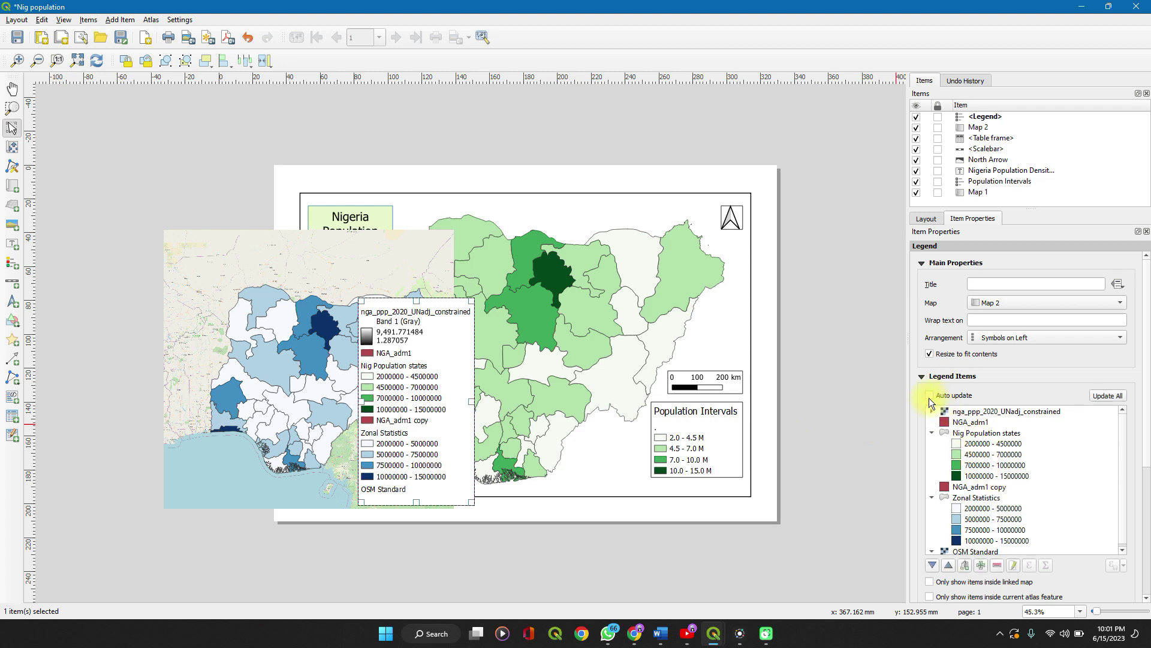
Limit the legend to items inside the linked map and remove the OSM Standard entry.
{"action": "scroll", "coordinate": [930, 398], "scroll_direction": "down", "scroll_amount": 8}
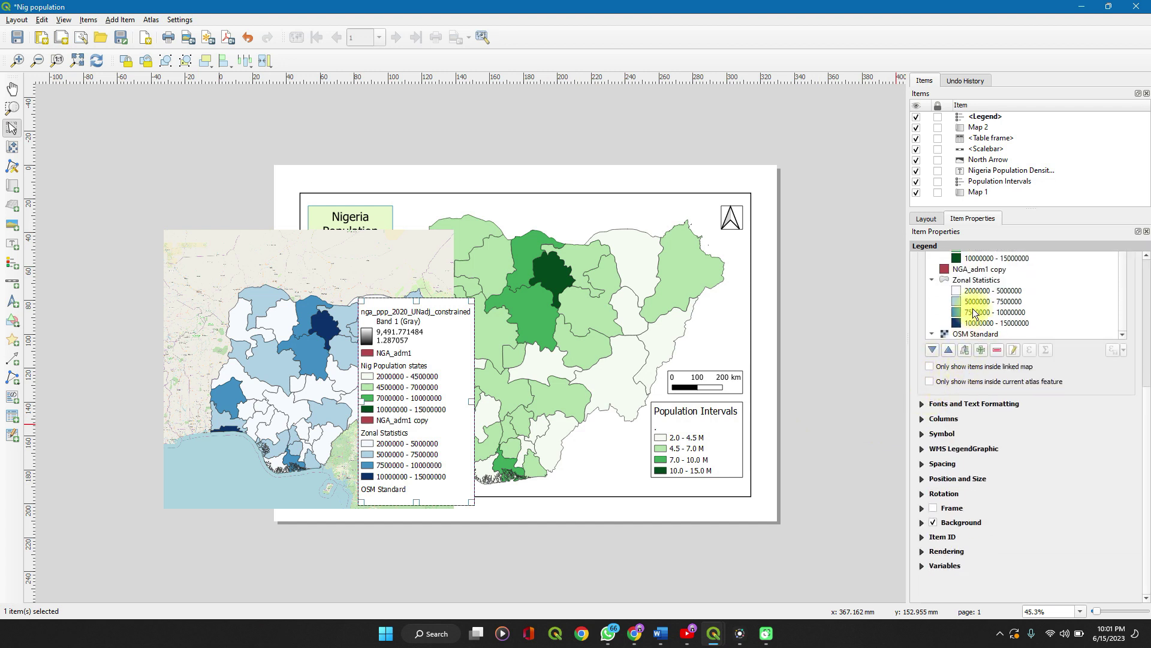
{"action": "left_click", "coordinate": [930, 367]}
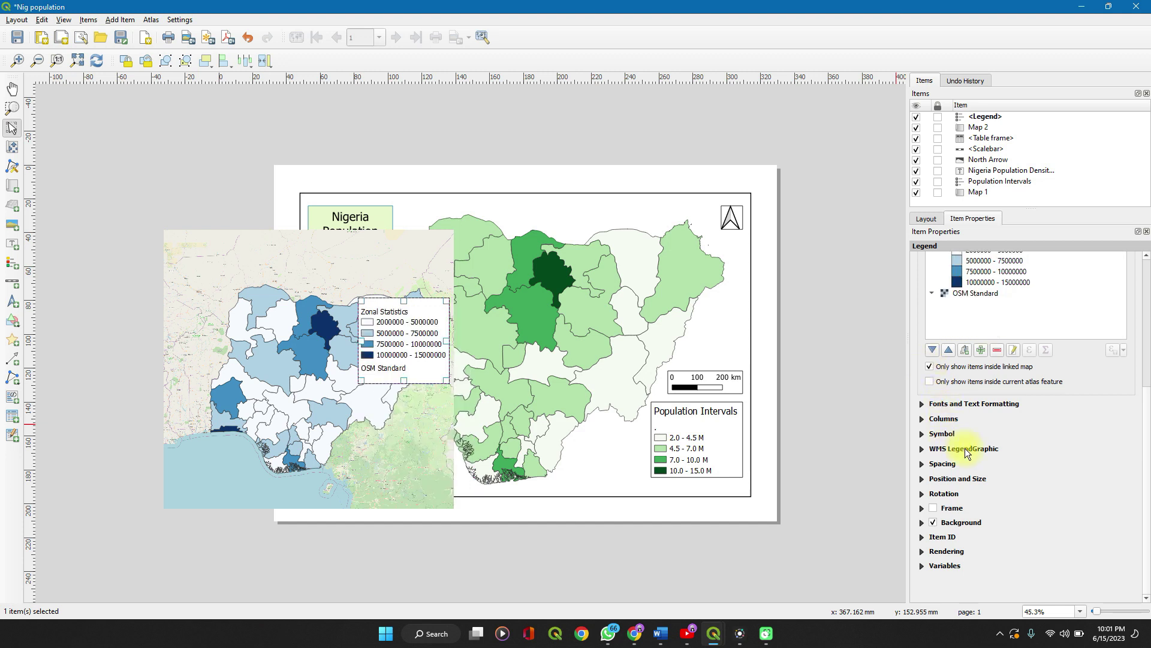
{"action": "left_click", "coordinate": [969, 293]}
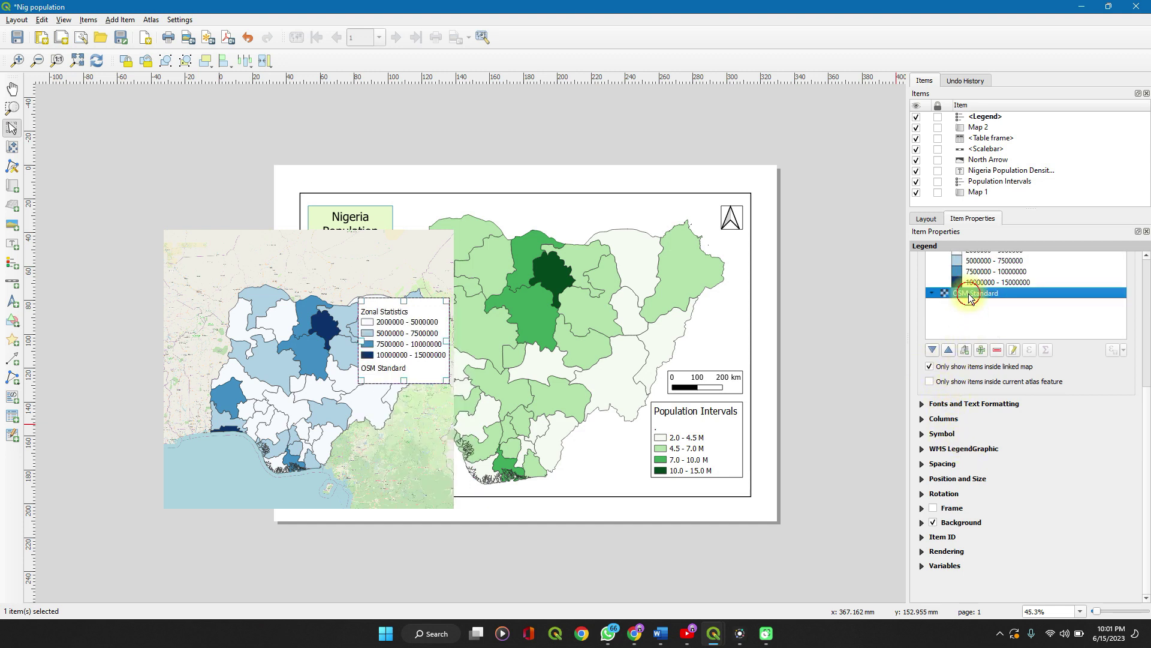
{"action": "left_click", "coordinate": [997, 350]}
{"action": "scroll", "coordinate": [980, 316], "scroll_direction": "up", "scroll_amount": 2}
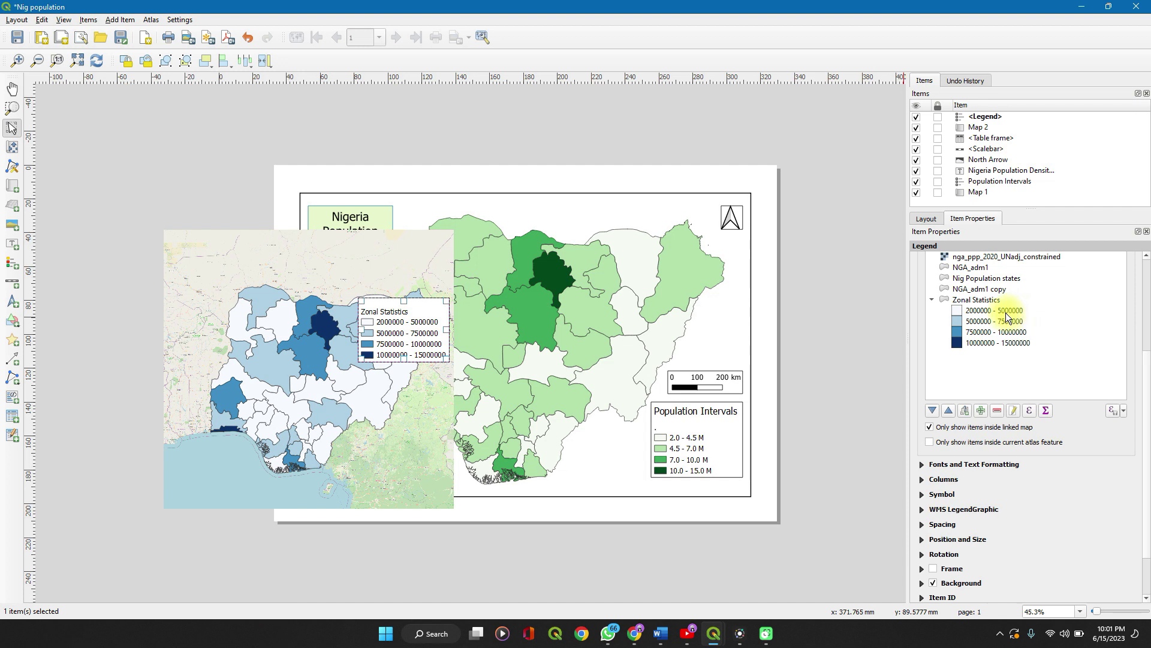
Shorten the label of the first Zonal Statistics legend class to "- 5M" and deselect the legend.
{"action": "double_click", "coordinate": [1007, 313]}
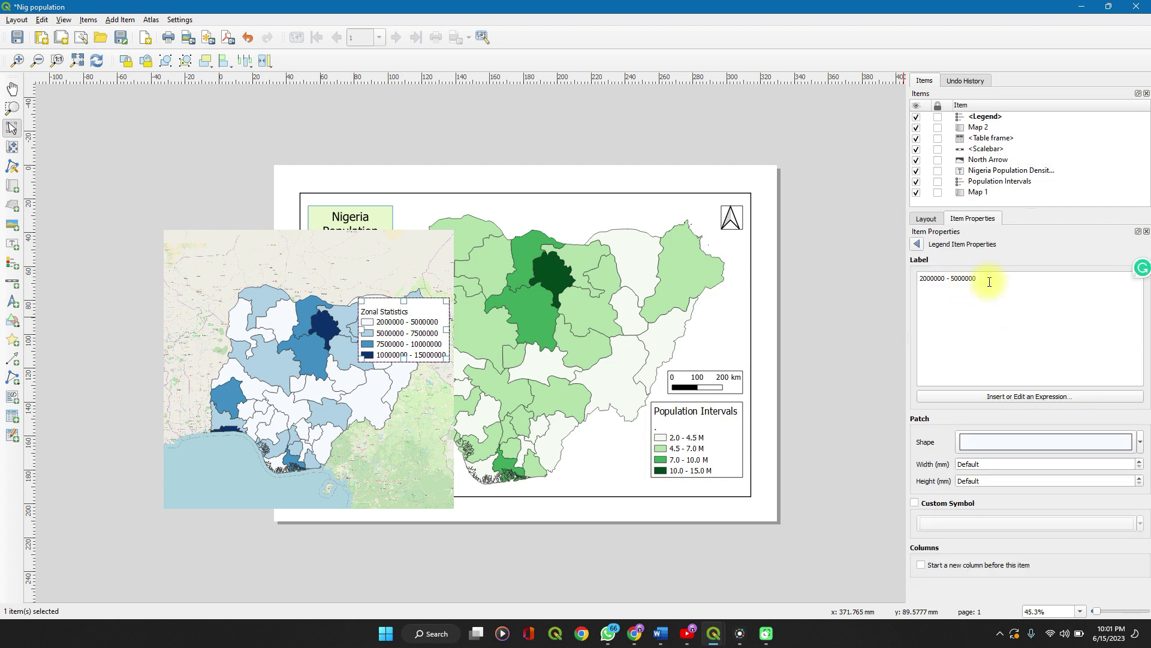
{"action": "left_click", "coordinate": [919, 245]}
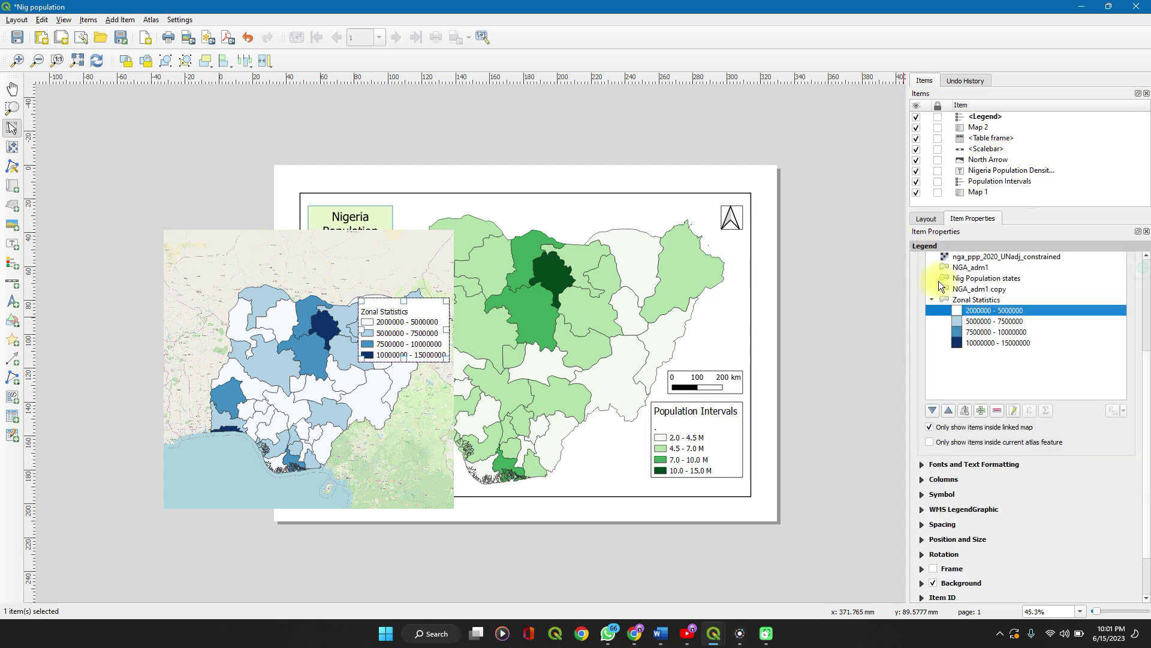
{"action": "double_click", "coordinate": [995, 311]}
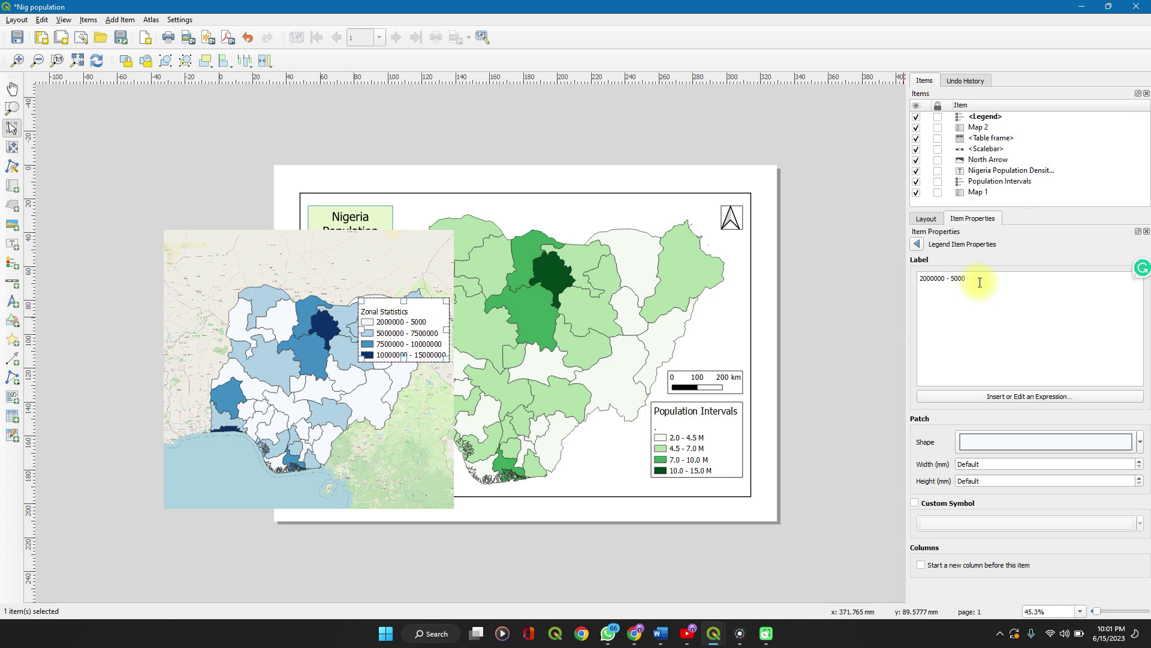
{"action": "key", "text": "BackSpace"}
{"action": "key", "text": "BackSpace"}
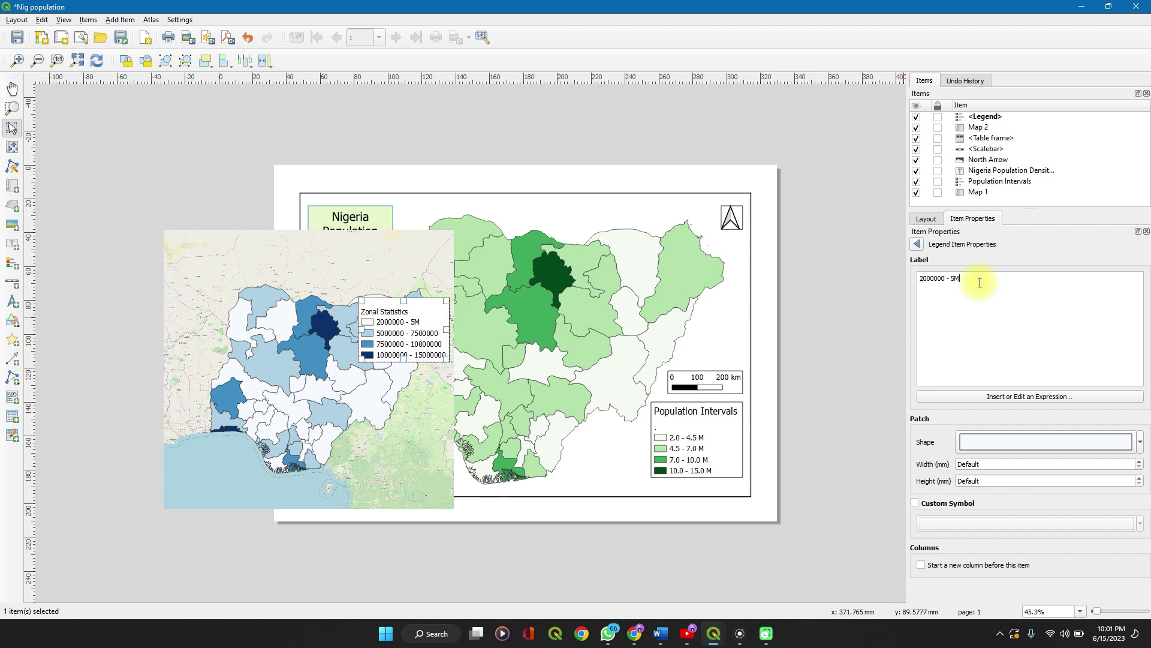
{"action": "key", "text": "ctrl+Left"}
{"action": "key", "text": "Right"}
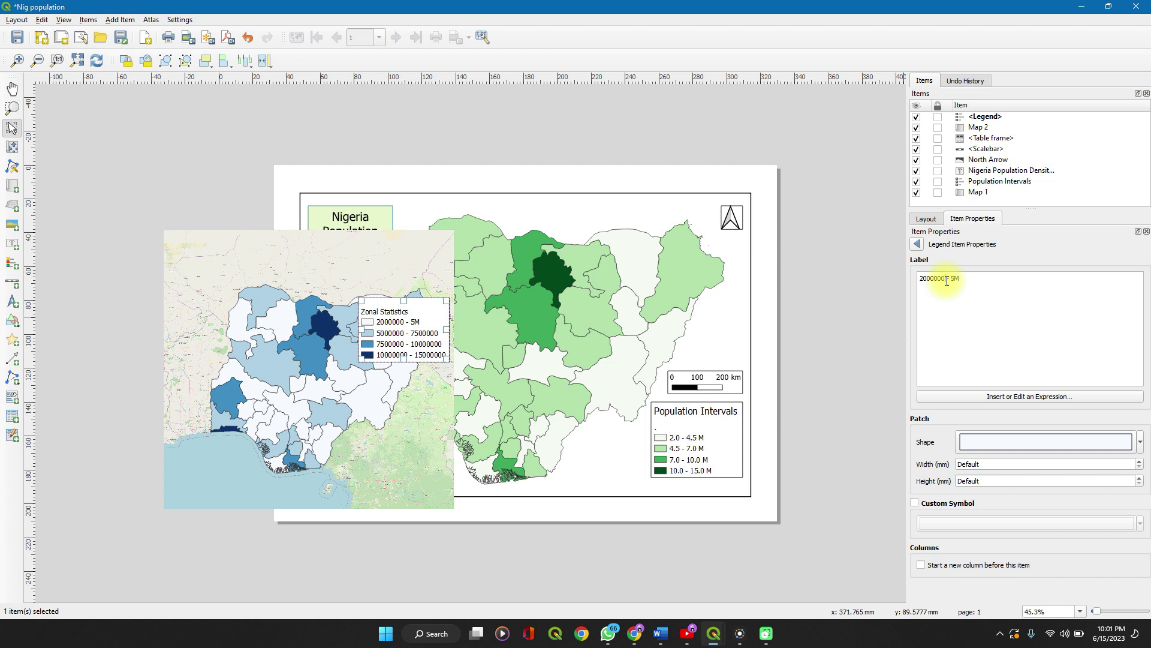
{"action": "key", "text": "ctrl+BackSpace"}
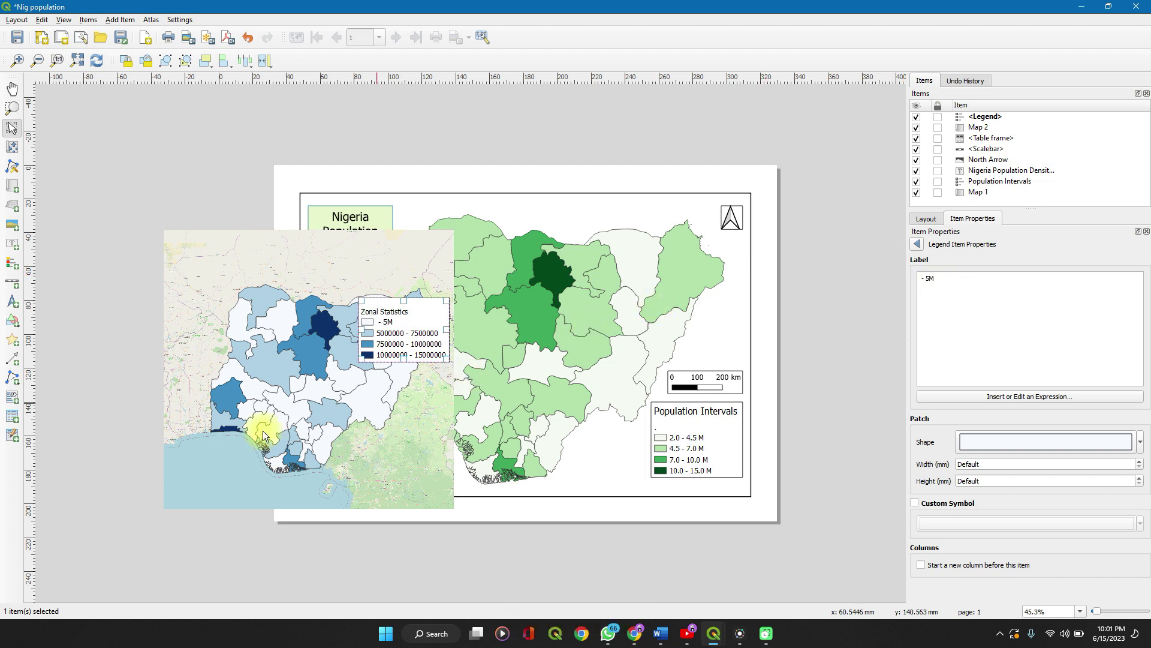
{"action": "left_click", "coordinate": [560, 513]}
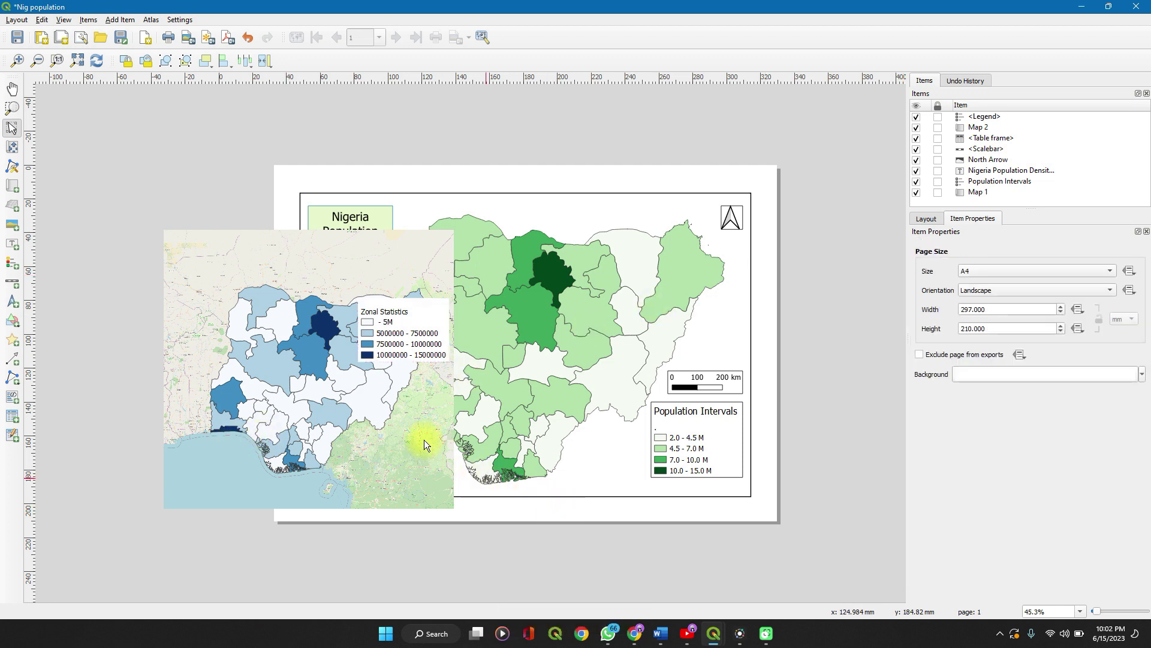